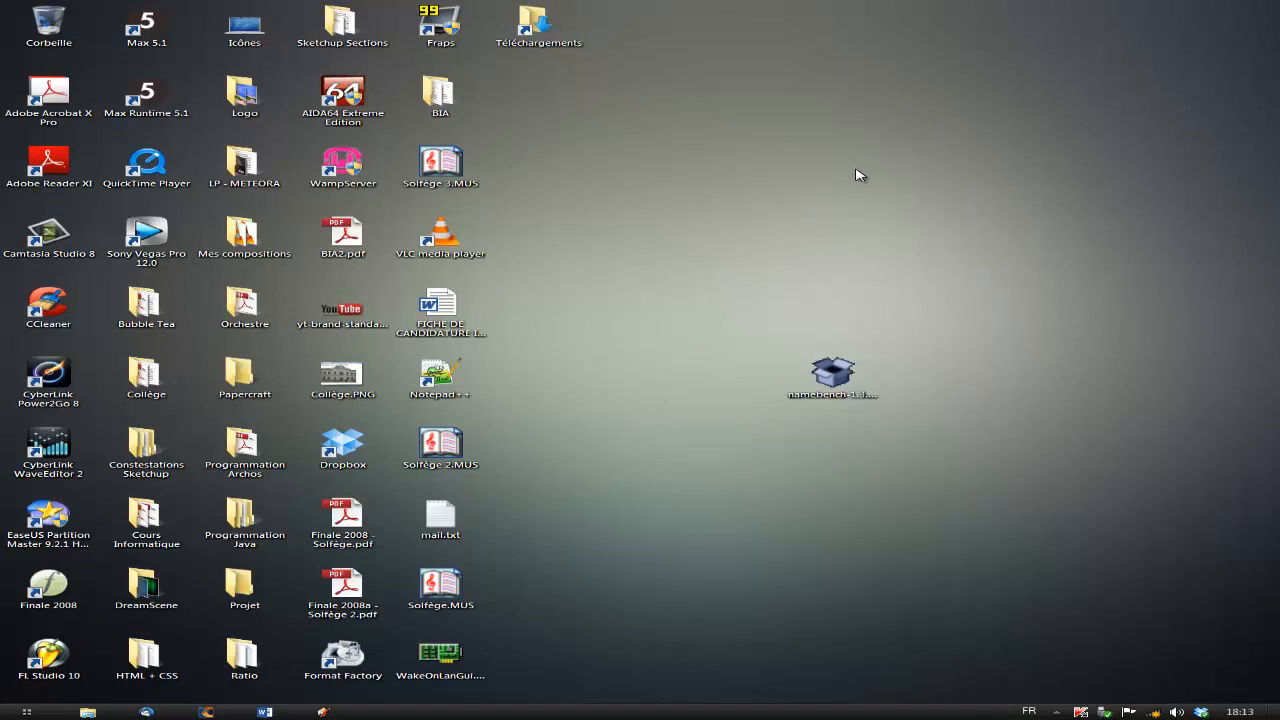
Launch the namebench-1.3.1-Windows.exe installer from the desktop and extract the program.
drag(849, 388, 604, 305)
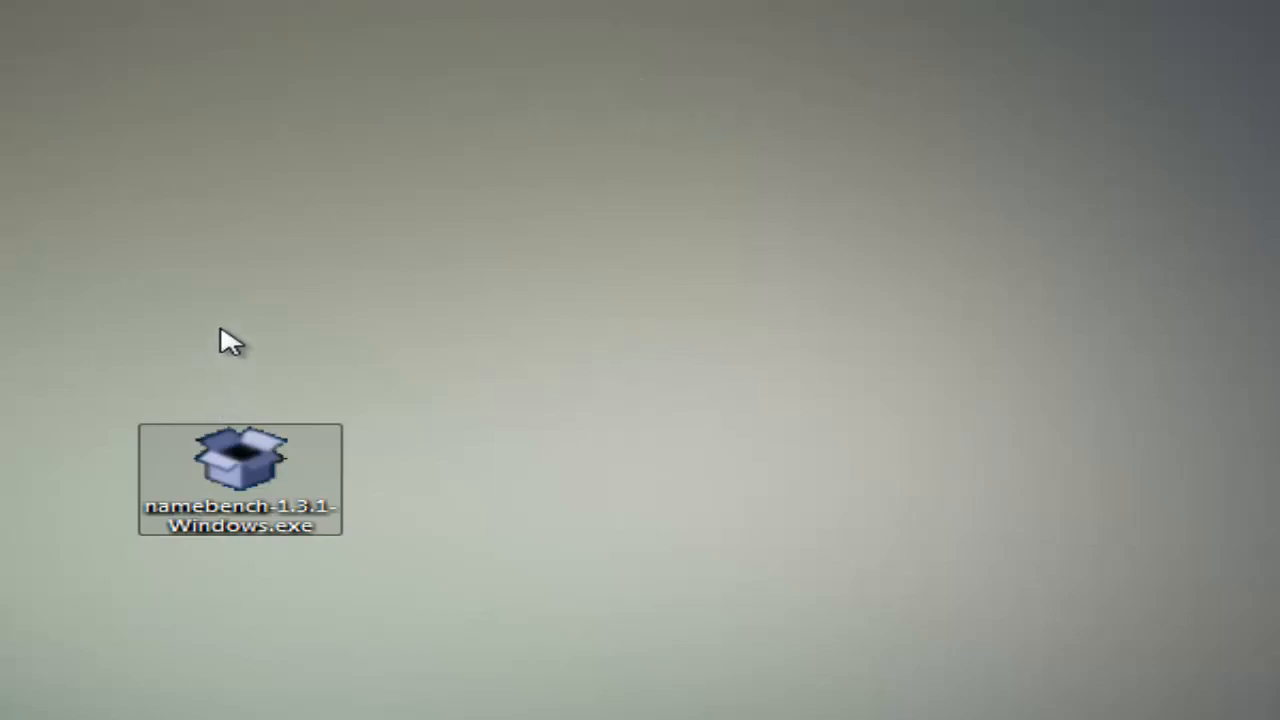
click(560, 612)
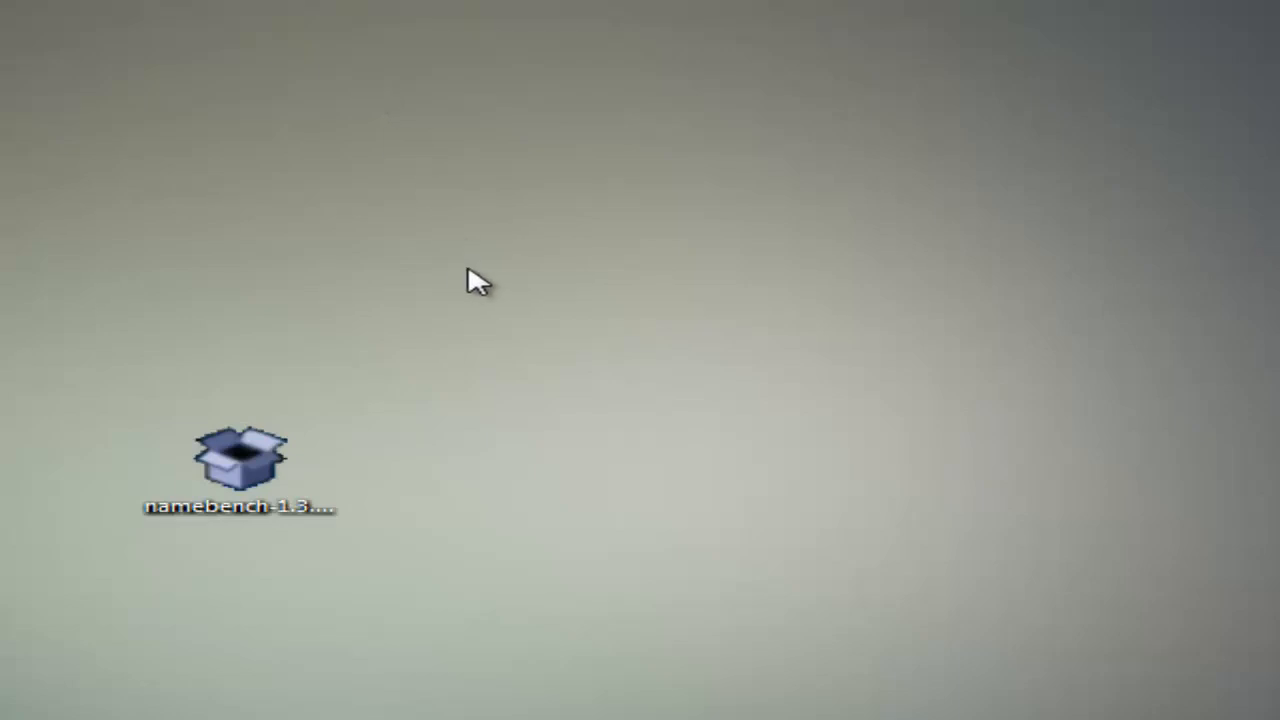
drag(547, 275, 10, 712)
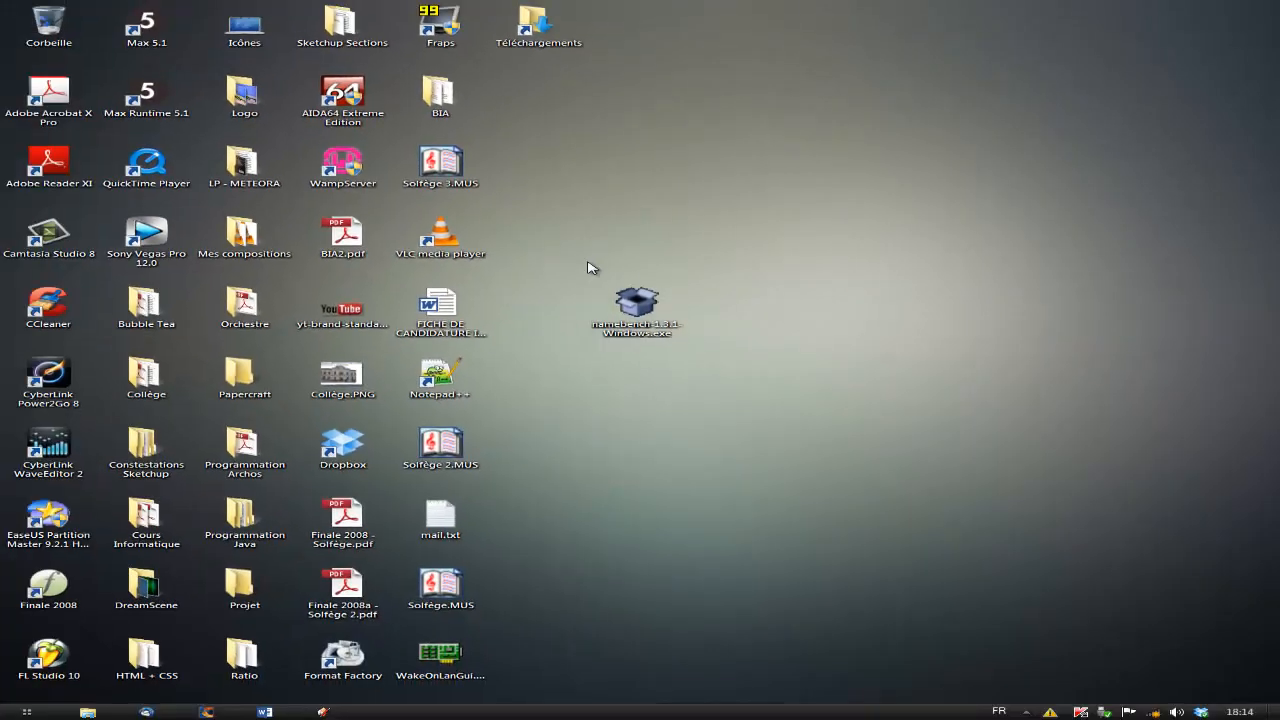
double_click(636, 305)
click(690, 365)
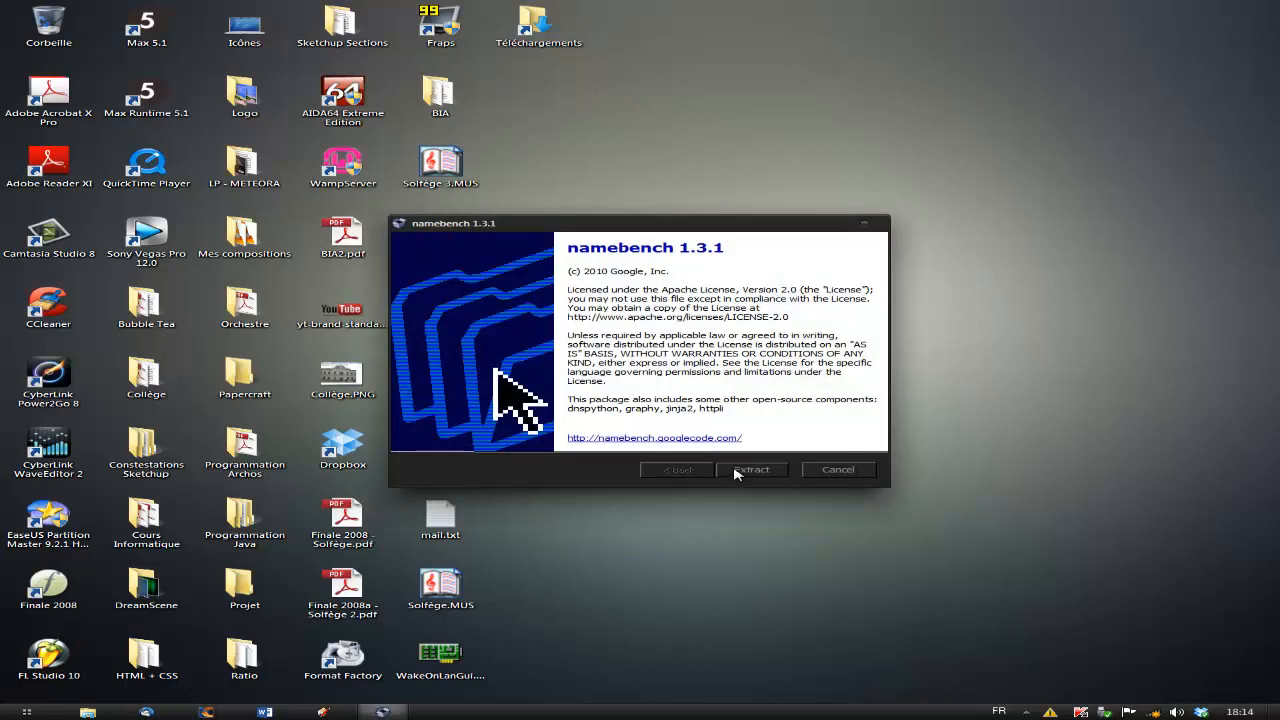
click(735, 470)
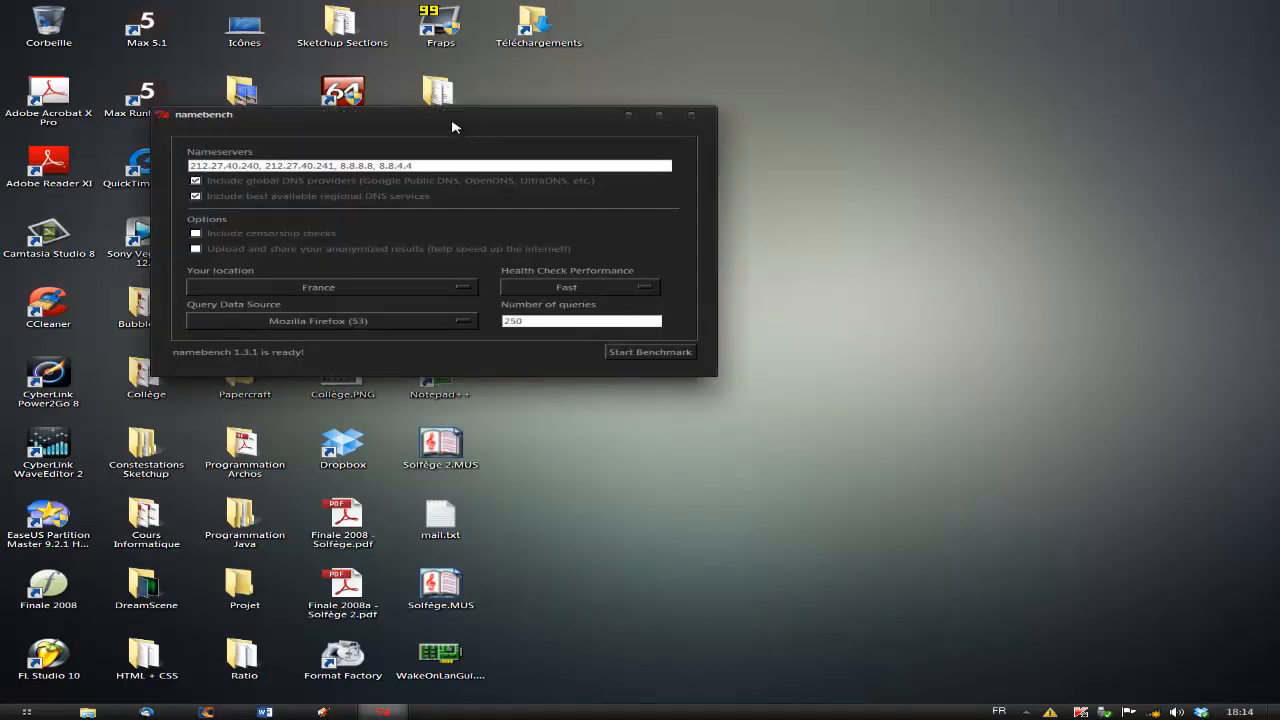
Review the location, query source and health check options and enable uploading and sharing anonymized results.
drag(451, 121, 779, 296)
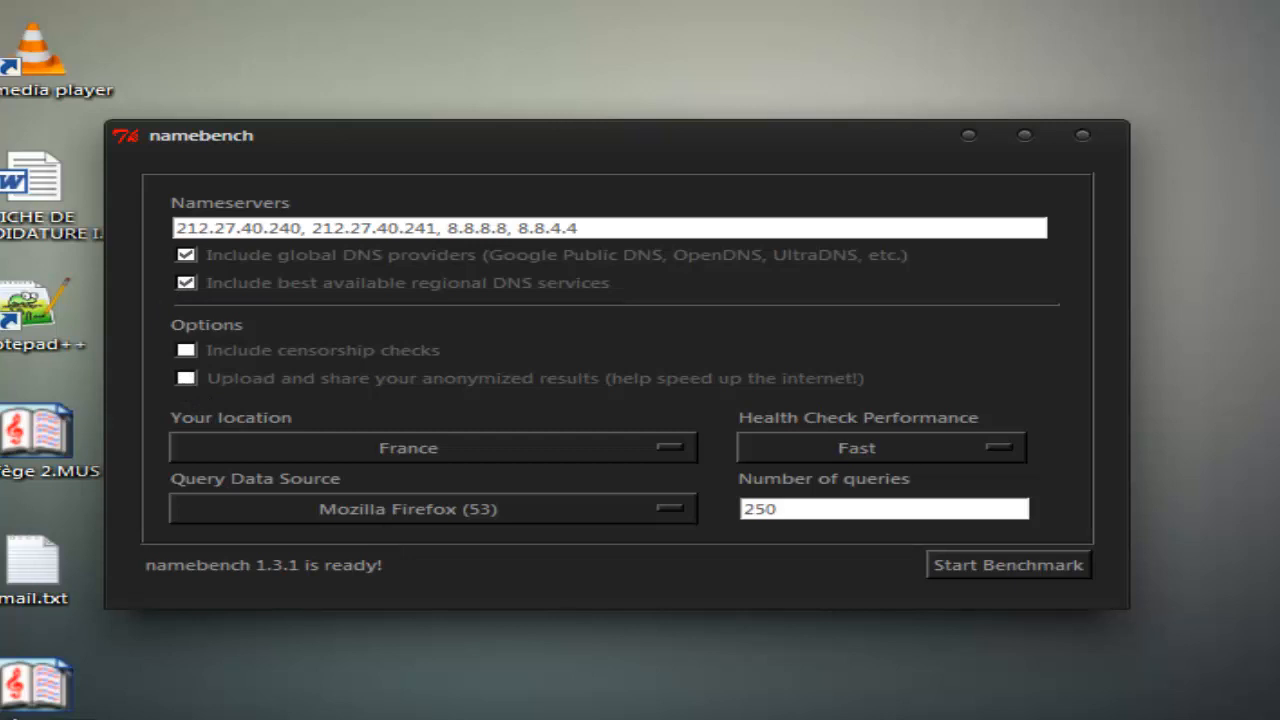
click(470, 264)
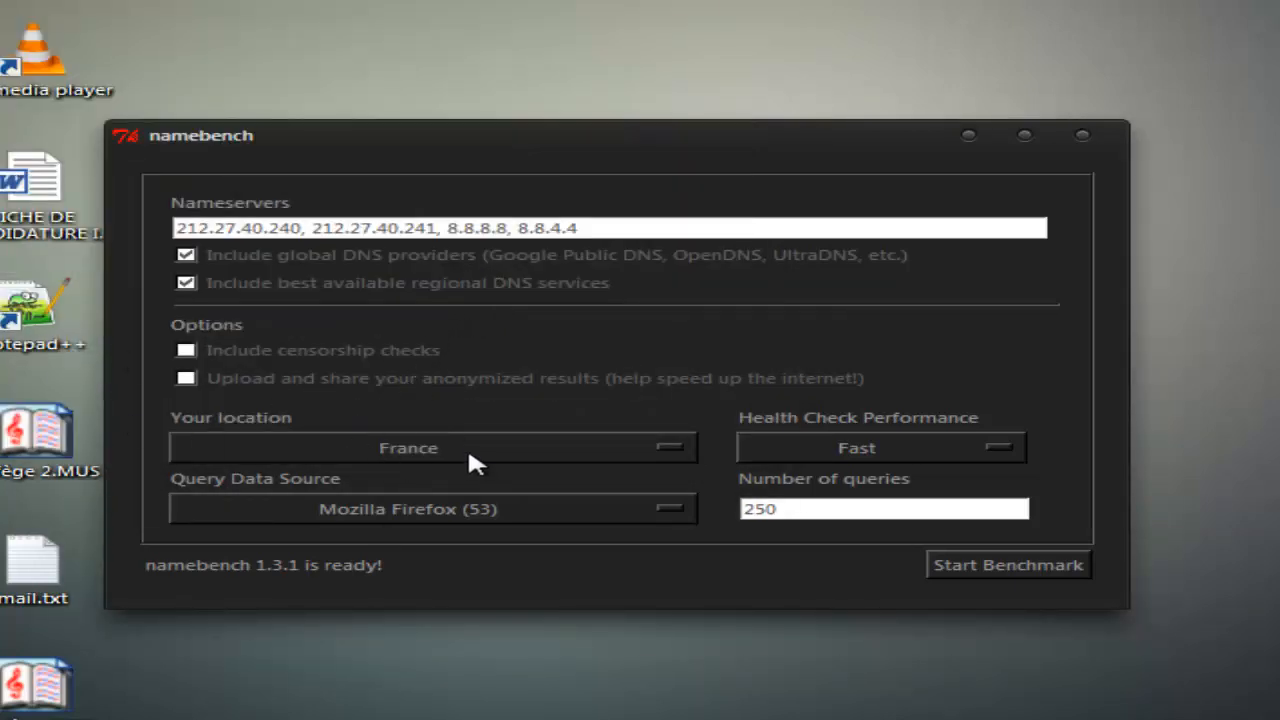
click(414, 505)
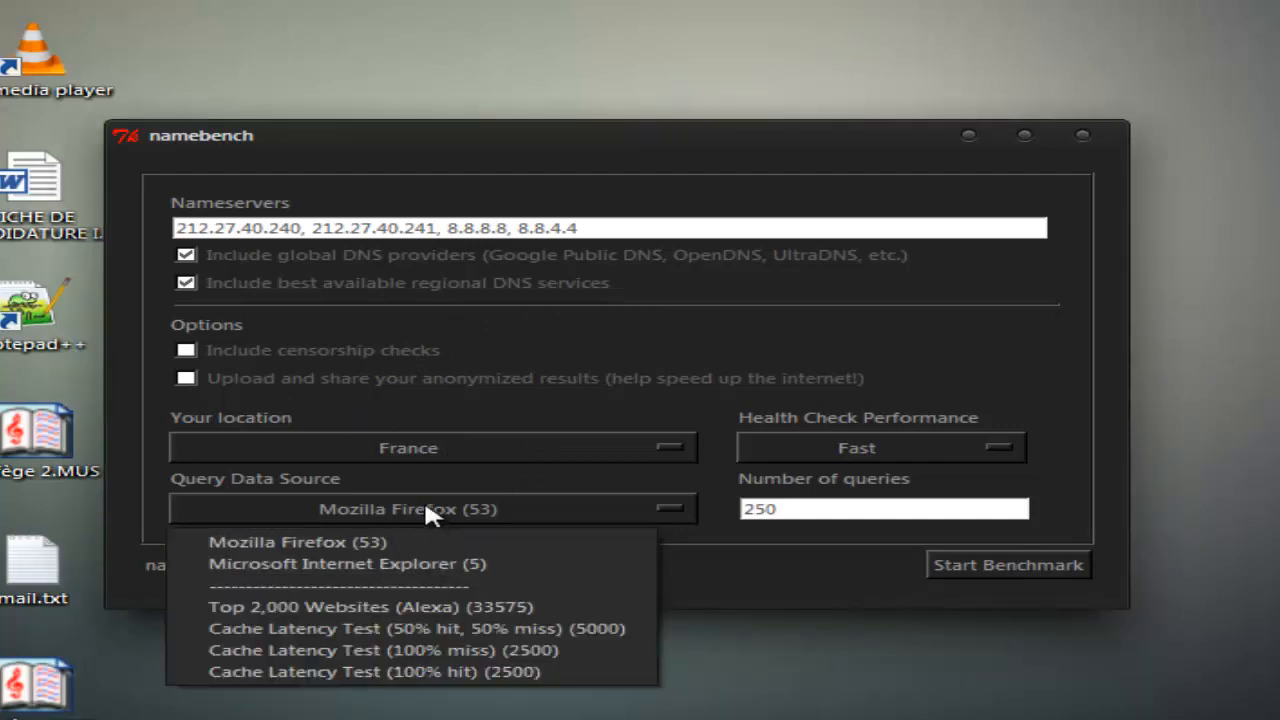
click(838, 450)
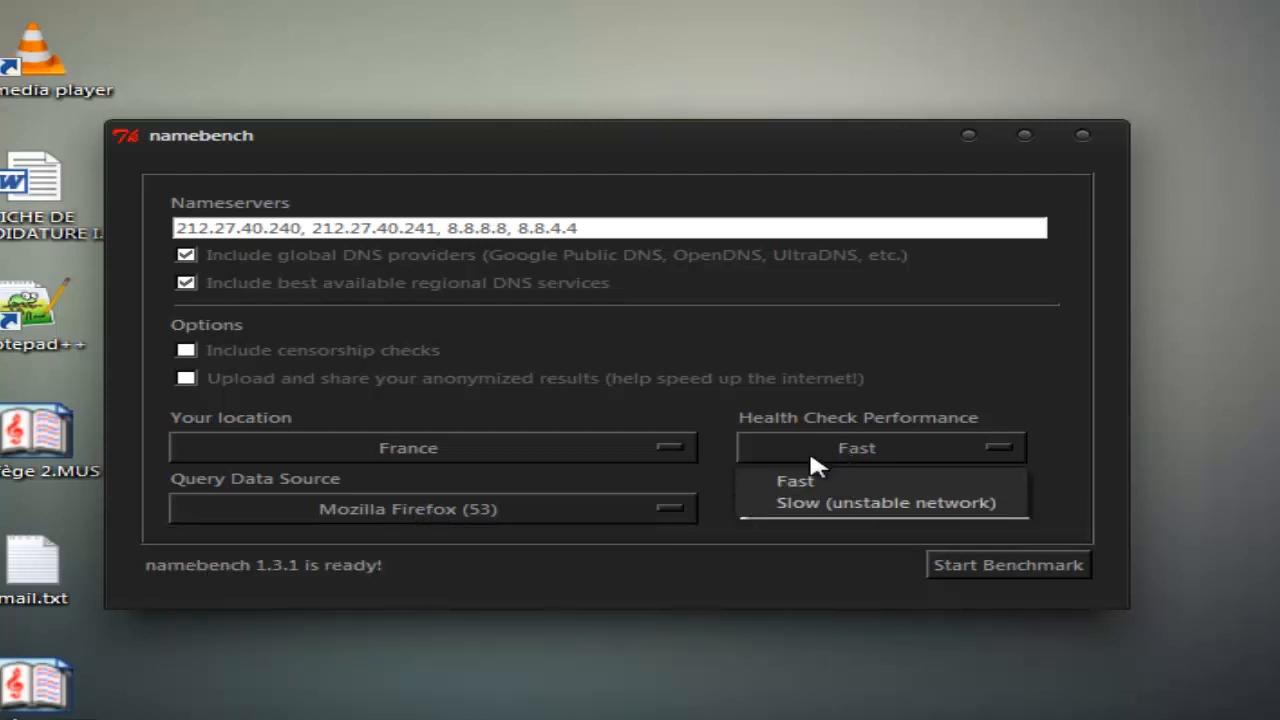
click(779, 378)
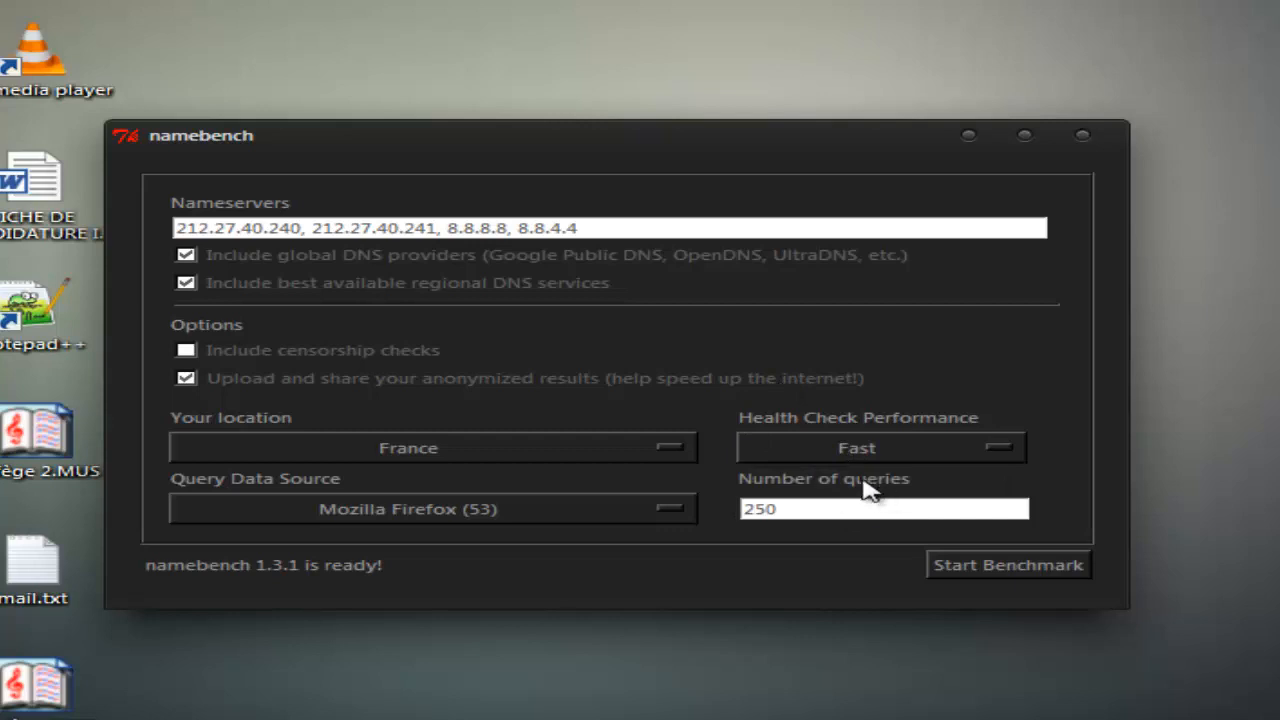
Start the benchmark with 250 queries.
drag(849, 509, 467, 513)
click(798, 528)
drag(791, 514, 581, 502)
click(822, 509)
click(1010, 567)
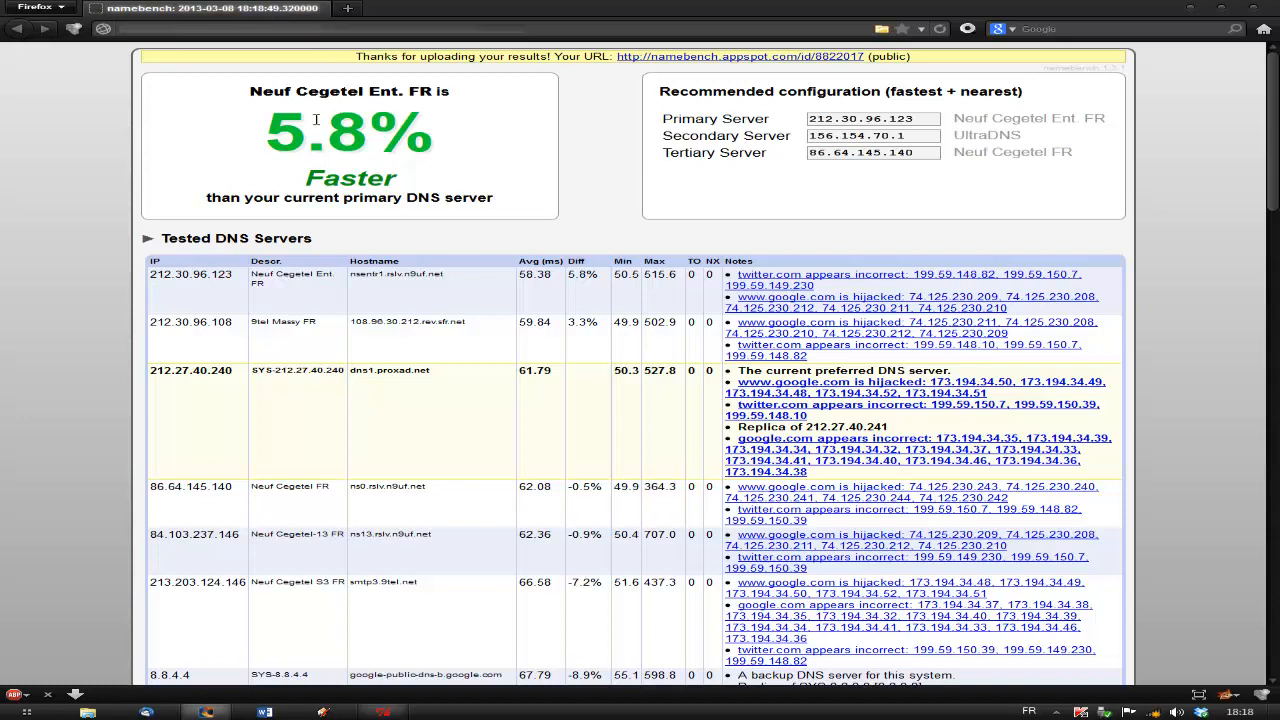
Examine the benchmark summary and the recommended primary, secondary and tertiary DNS servers on the results page.
mouse_move(268, 132)
mouse_down()
mouse_move(449, 134)
mouse_move(265, 142)
mouse_up()
mouse_move(266, 135)
mouse_down()
mouse_move(518, 123)
mouse_move(313, 178)
mouse_move(296, 136)
mouse_move(403, 138)
mouse_move(270, 137)
mouse_move(420, 143)
mouse_move(240, 150)
mouse_move(440, 140)
mouse_move(282, 139)
mouse_up()
drag(266, 140, 352, 138)
drag(161, 240, 304, 241)
click(304, 241)
drag(262, 91, 483, 106)
drag(265, 132, 536, 139)
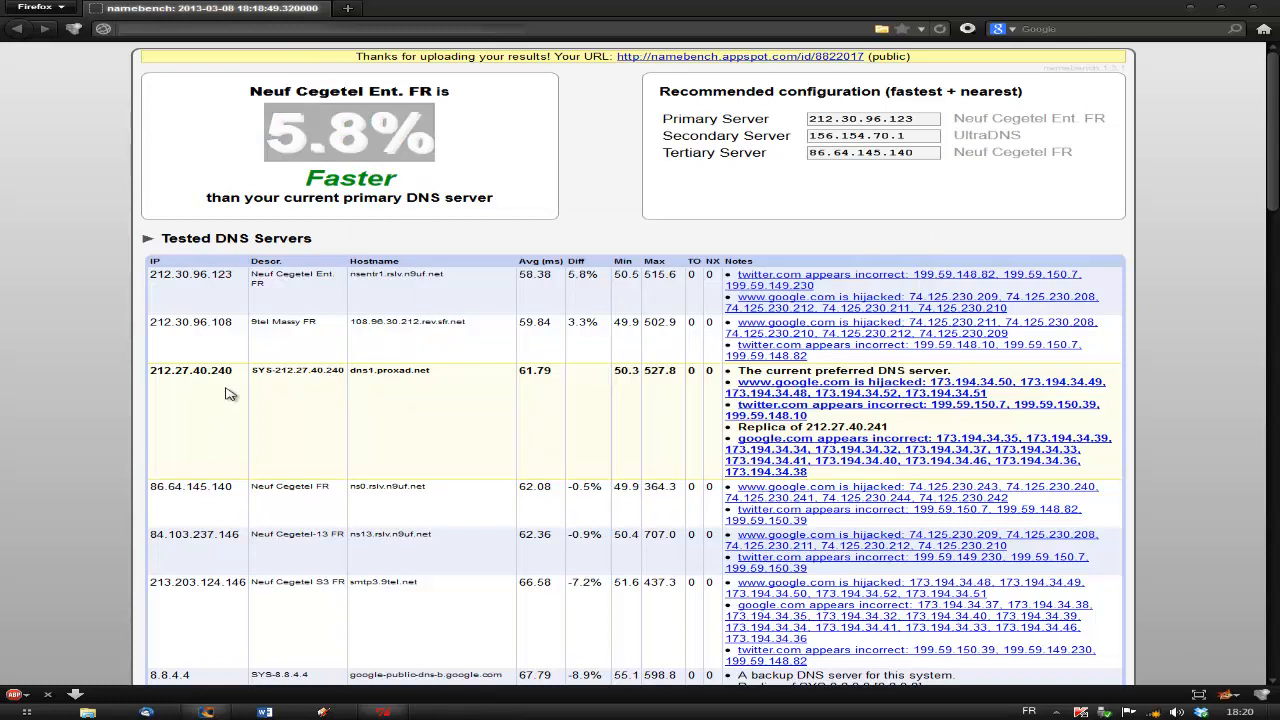
click(330, 124)
drag(254, 138, 530, 141)
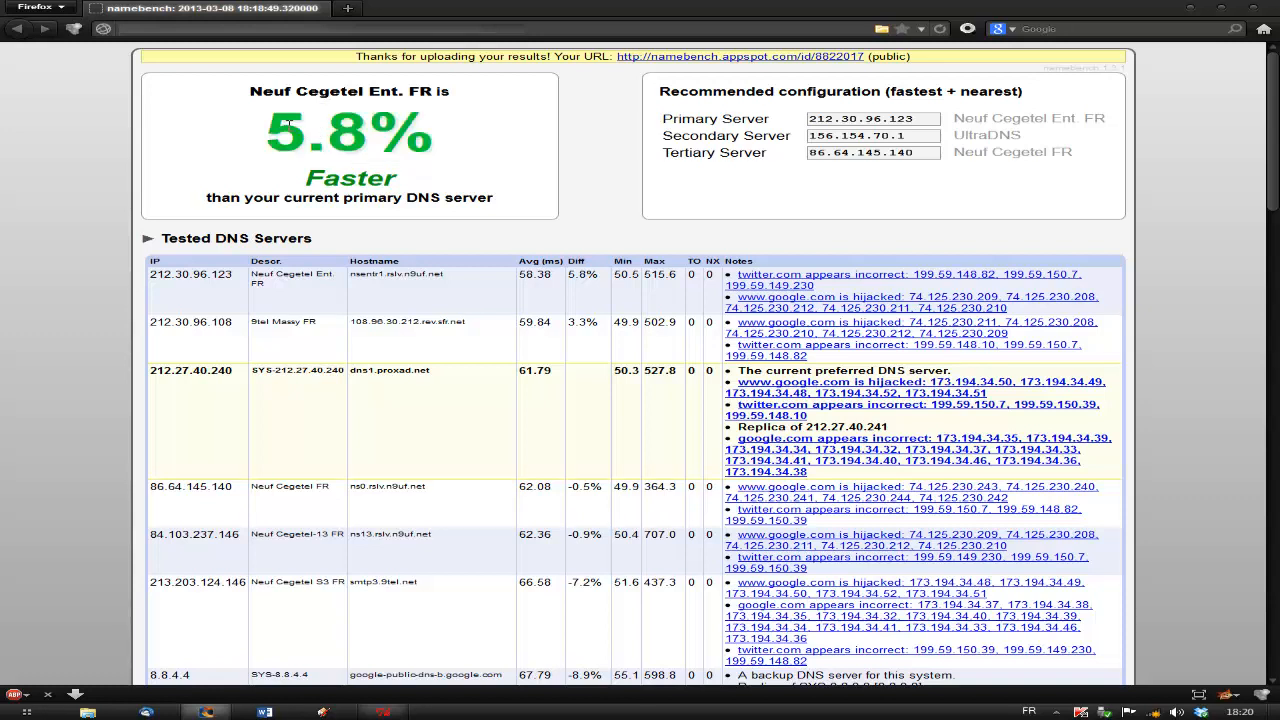
drag(305, 134, 497, 134)
mouse_move(309, 143)
mouse_down()
mouse_move(354, 143)
mouse_move(313, 144)
mouse_up()
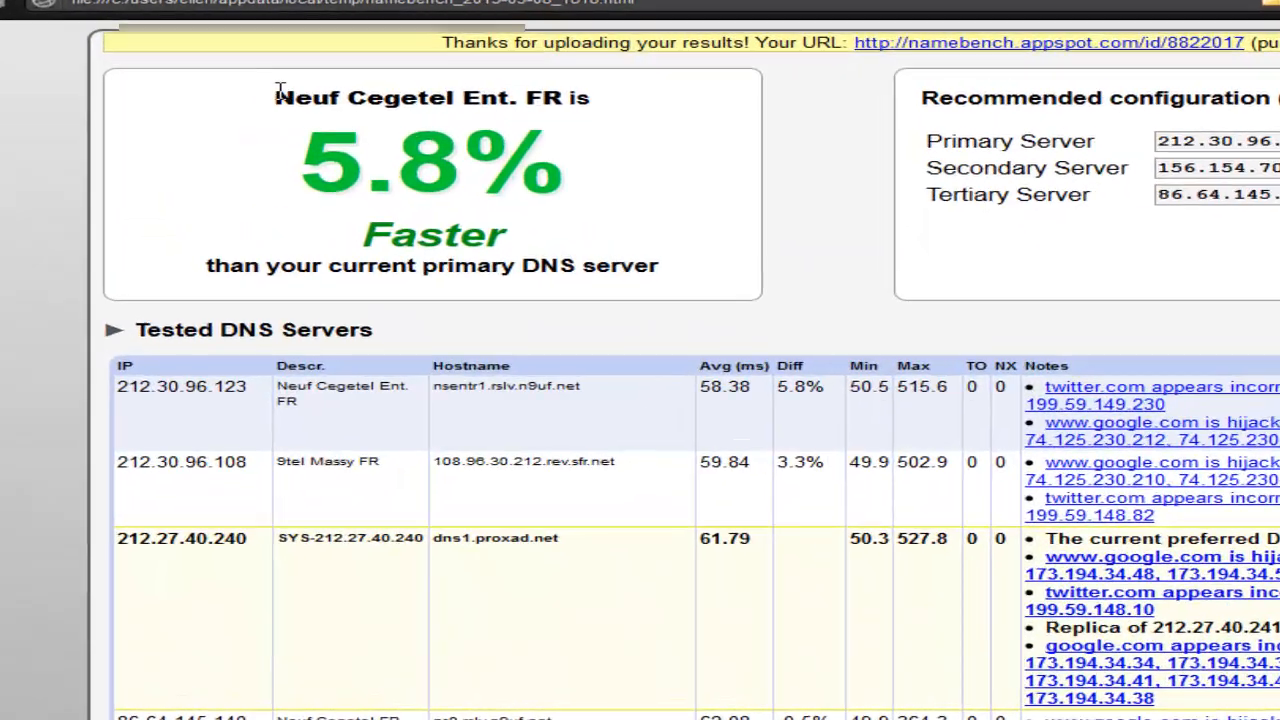
drag(250, 91, 431, 93)
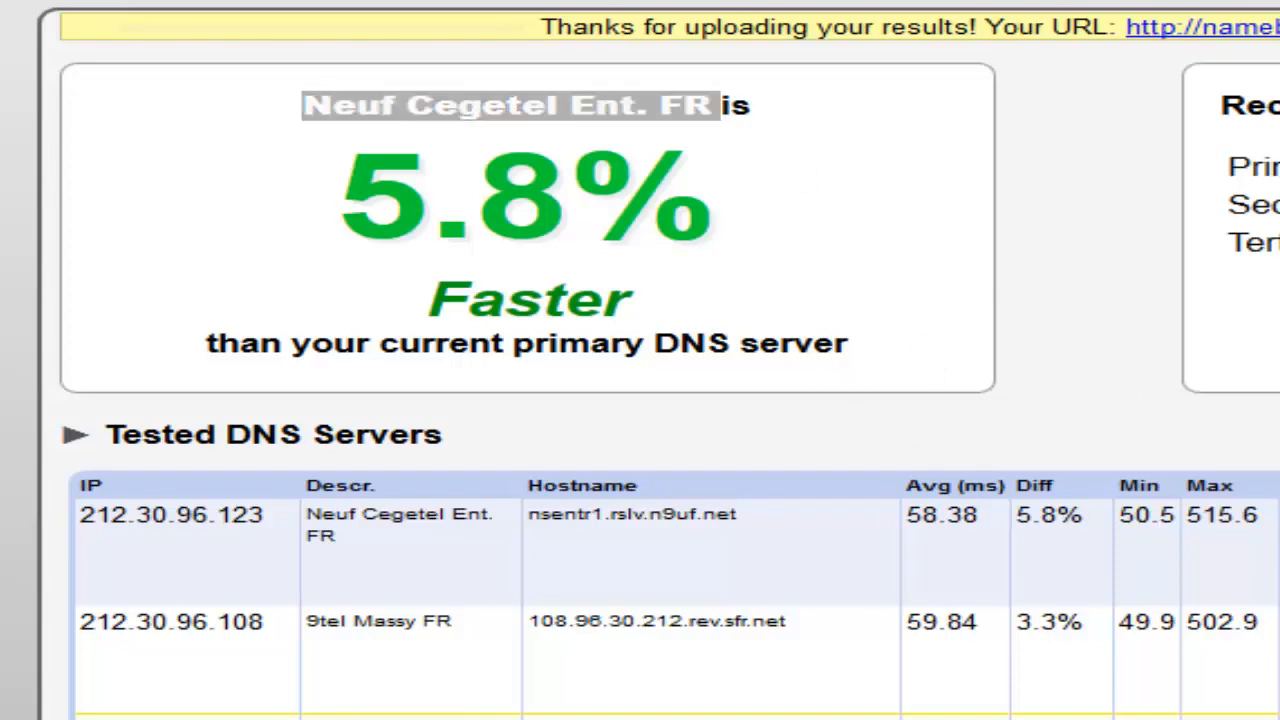
drag(1242, 99, 820, 114)
click(820, 114)
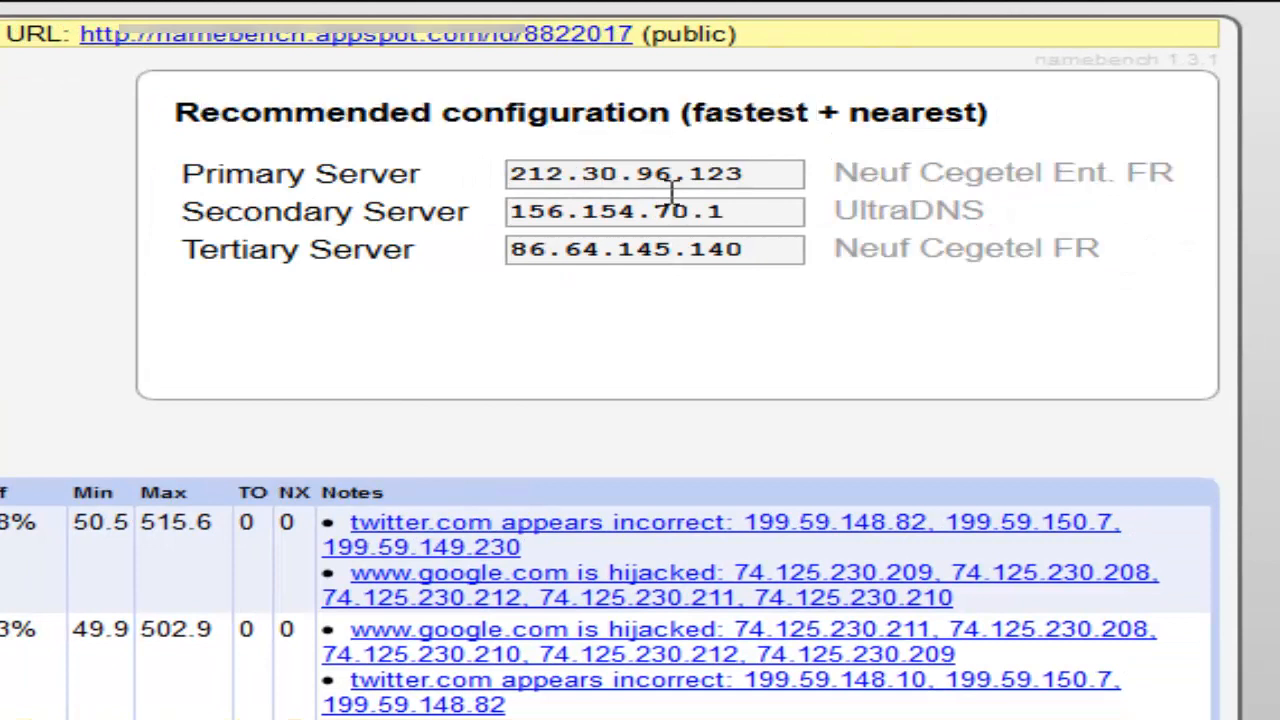
drag(694, 177, 218, 182)
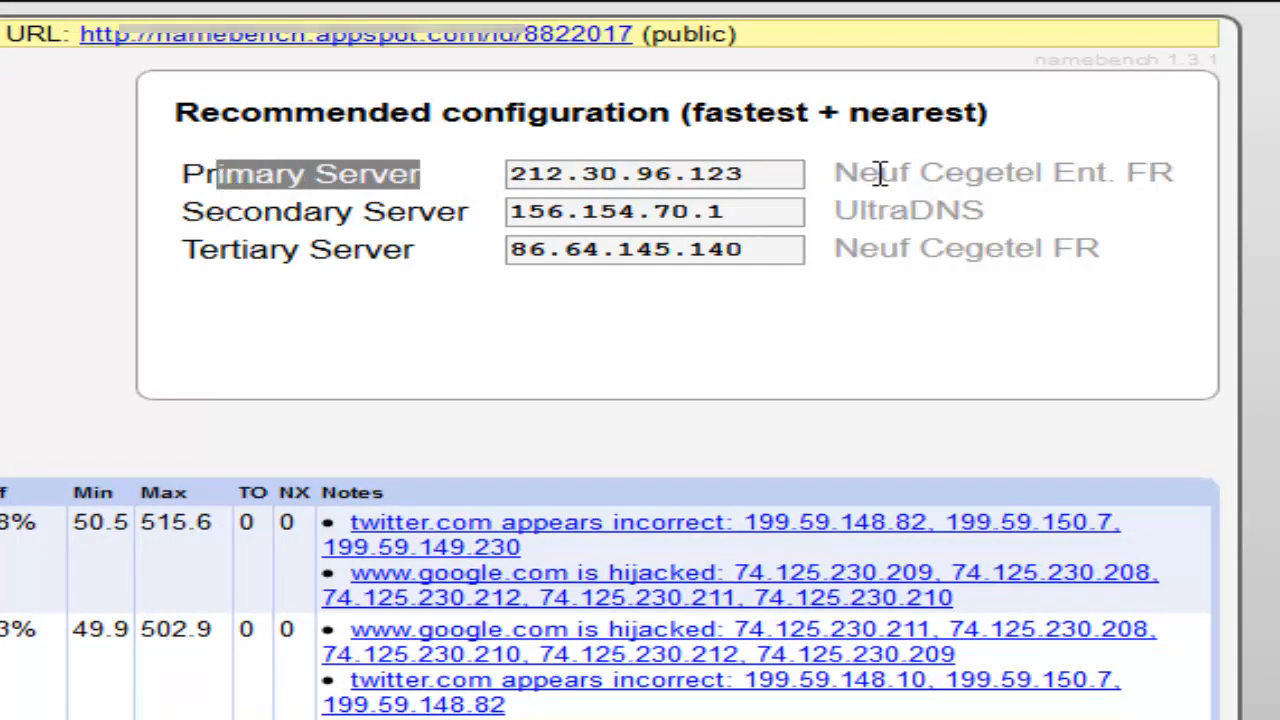
drag(845, 173, 1163, 180)
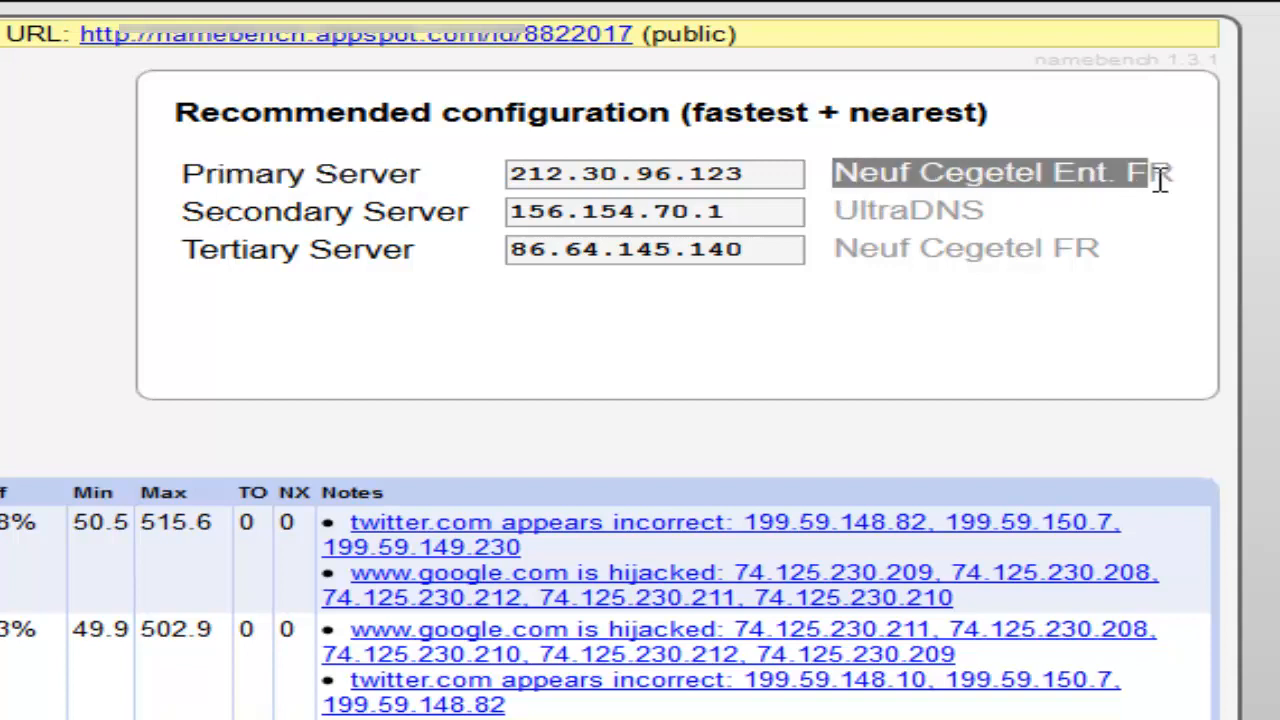
click(1160, 178)
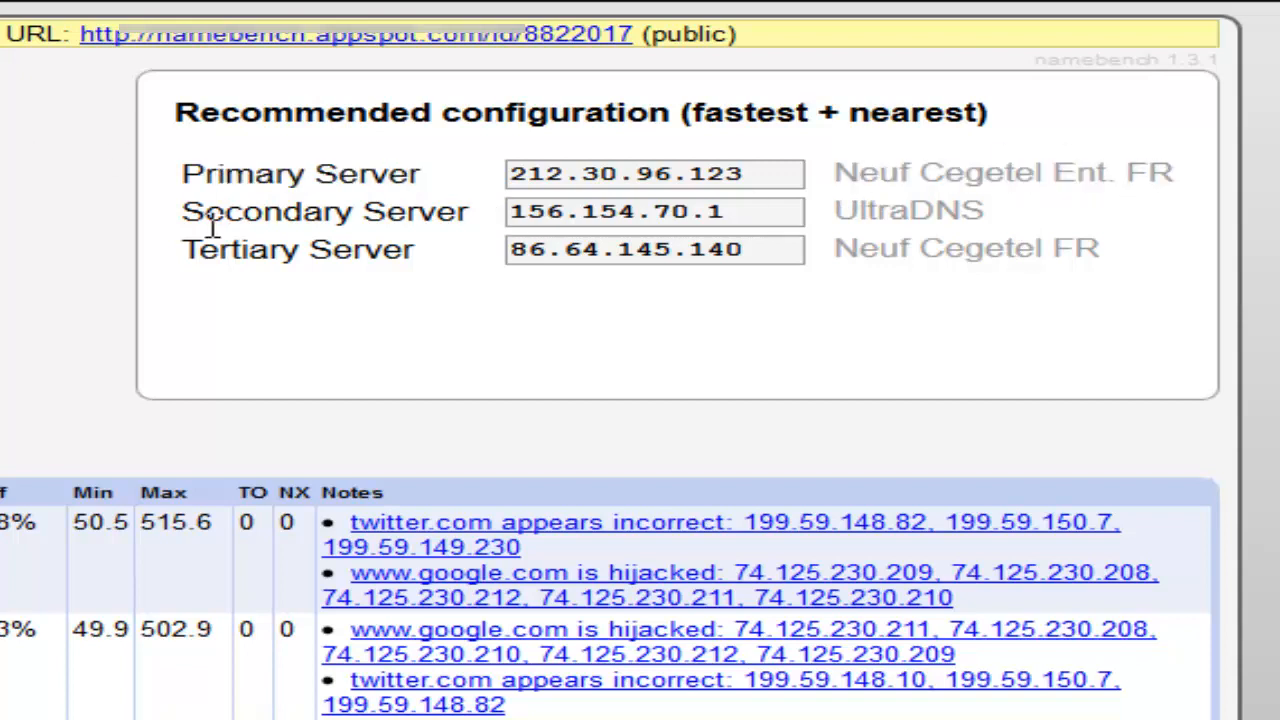
Scroll through the tested DNS servers table and response charts, then select the recommended primary server address.
scroll(340, 281, down, 11)
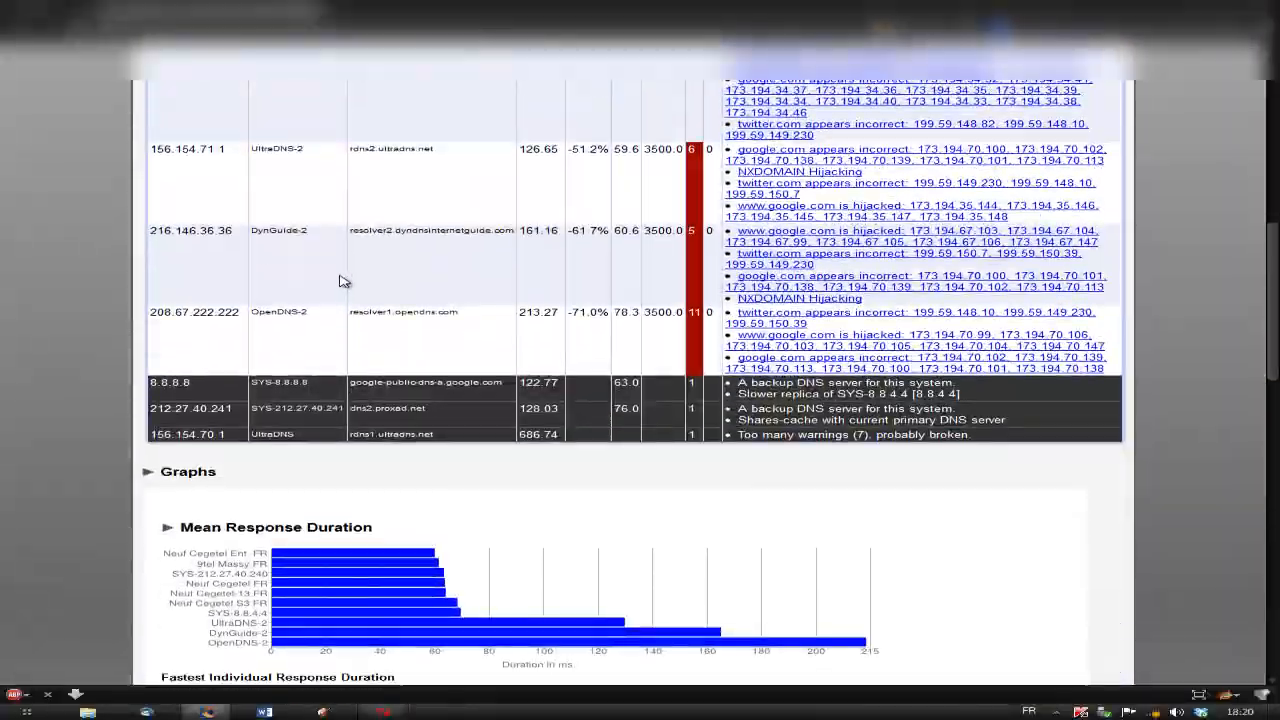
scroll(340, 281, down, 2)
scroll(345, 281, up, 9)
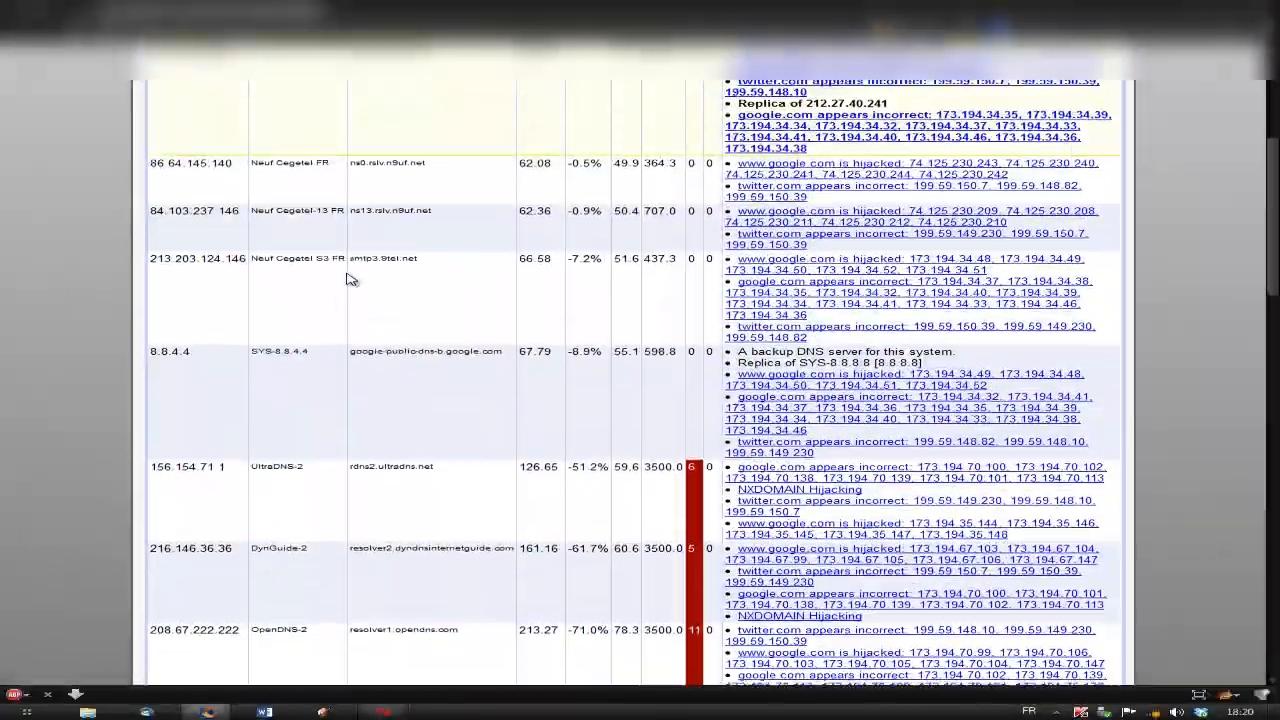
scroll(352, 281, down, 2)
scroll(400, 272, down, 3)
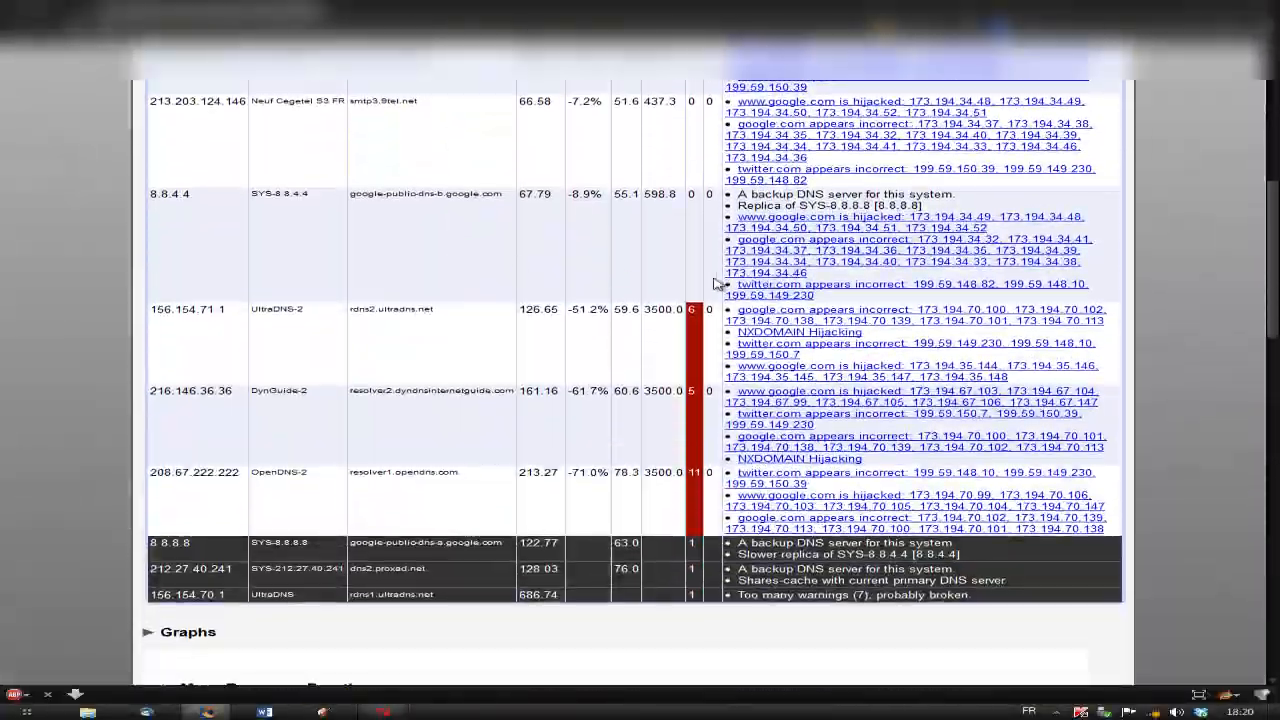
scroll(686, 355, down, 2)
scroll(686, 355, down, 10)
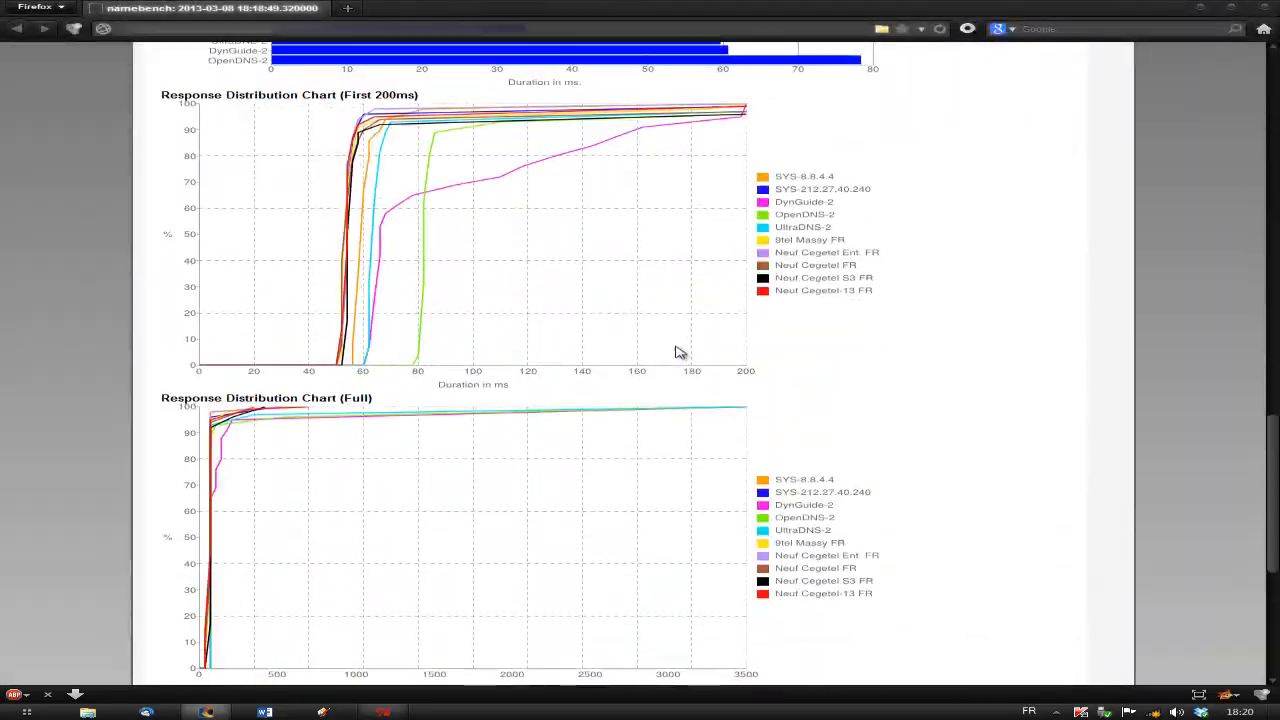
scroll(672, 351, up, 12)
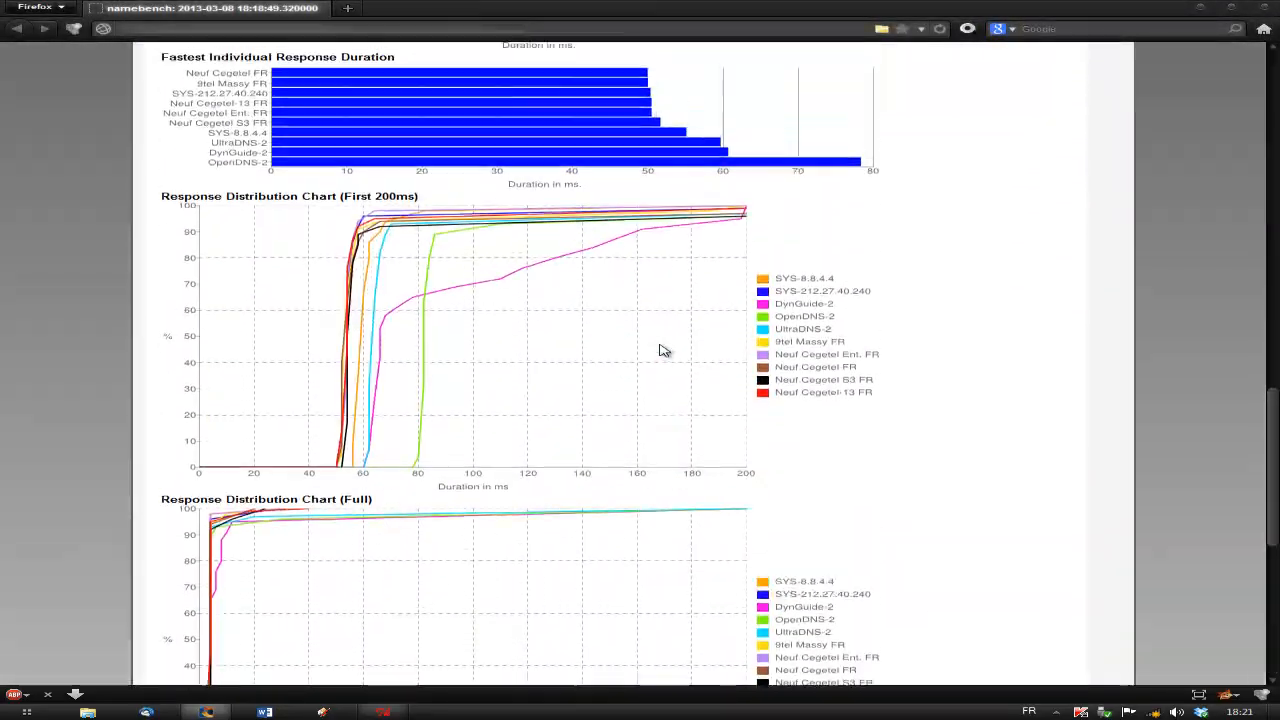
scroll(670, 348, up, 3)
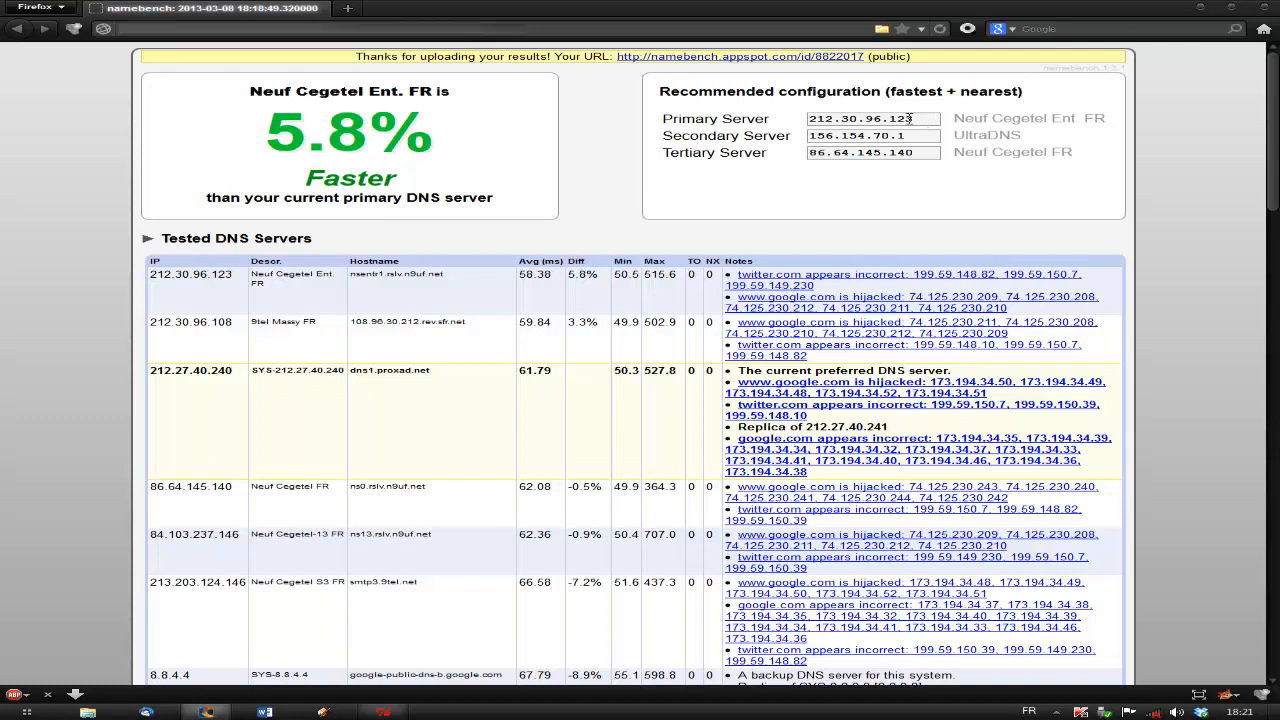
mouse_move(913, 118)
mouse_down()
mouse_move(793, 120)
mouse_move(824, 132)
mouse_move(783, 123)
mouse_move(905, 118)
mouse_up()
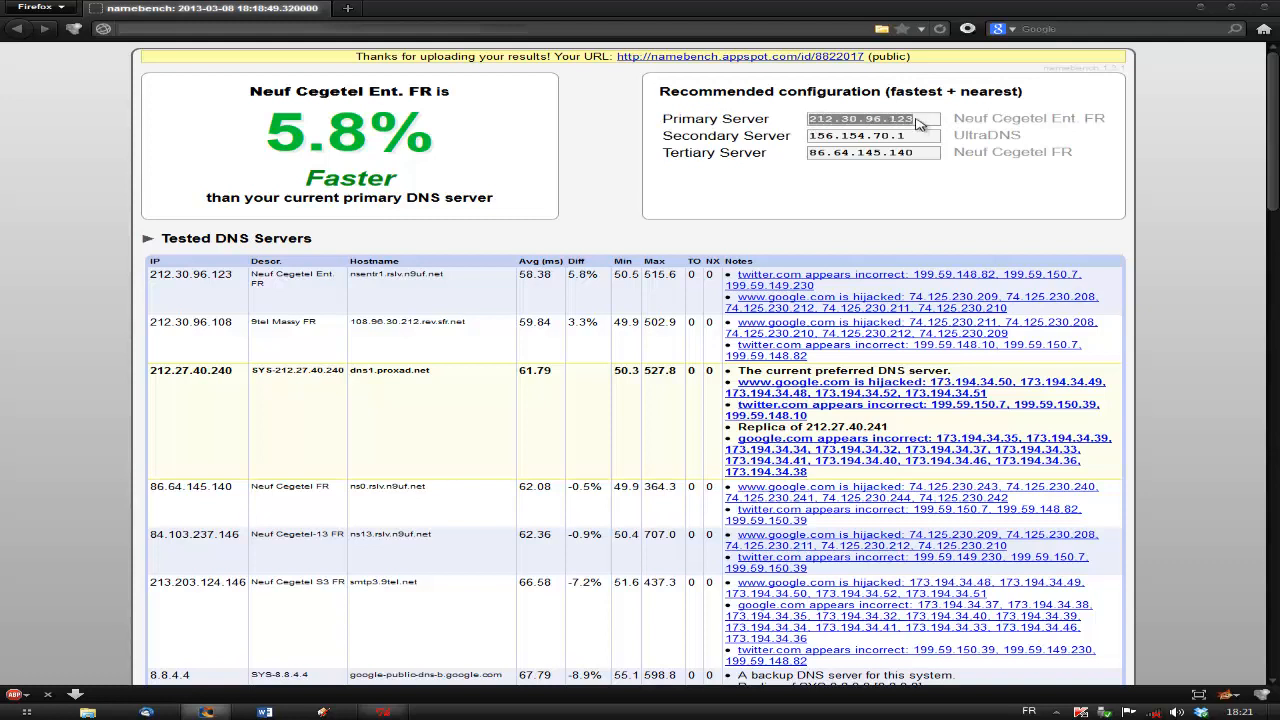
click(911, 118)
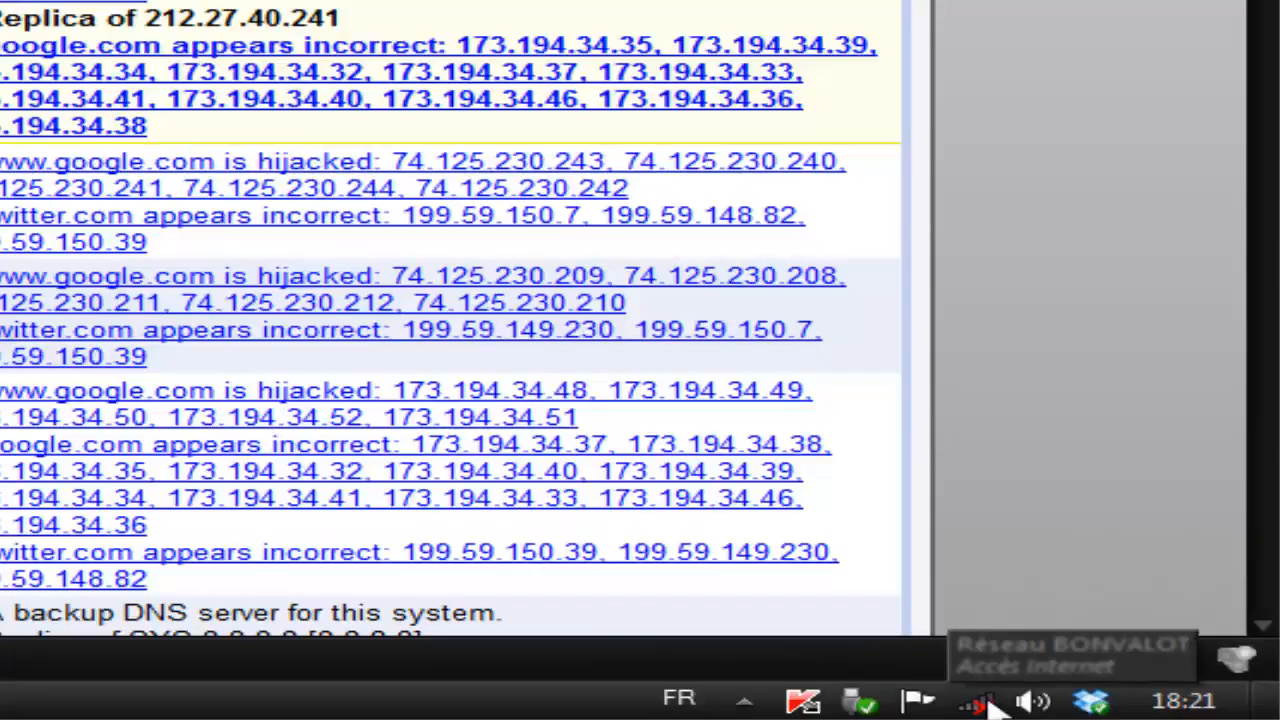
Open the Network and Sharing Center, go to the adapter settings and open the wired network connection's properties.
click(990, 705)
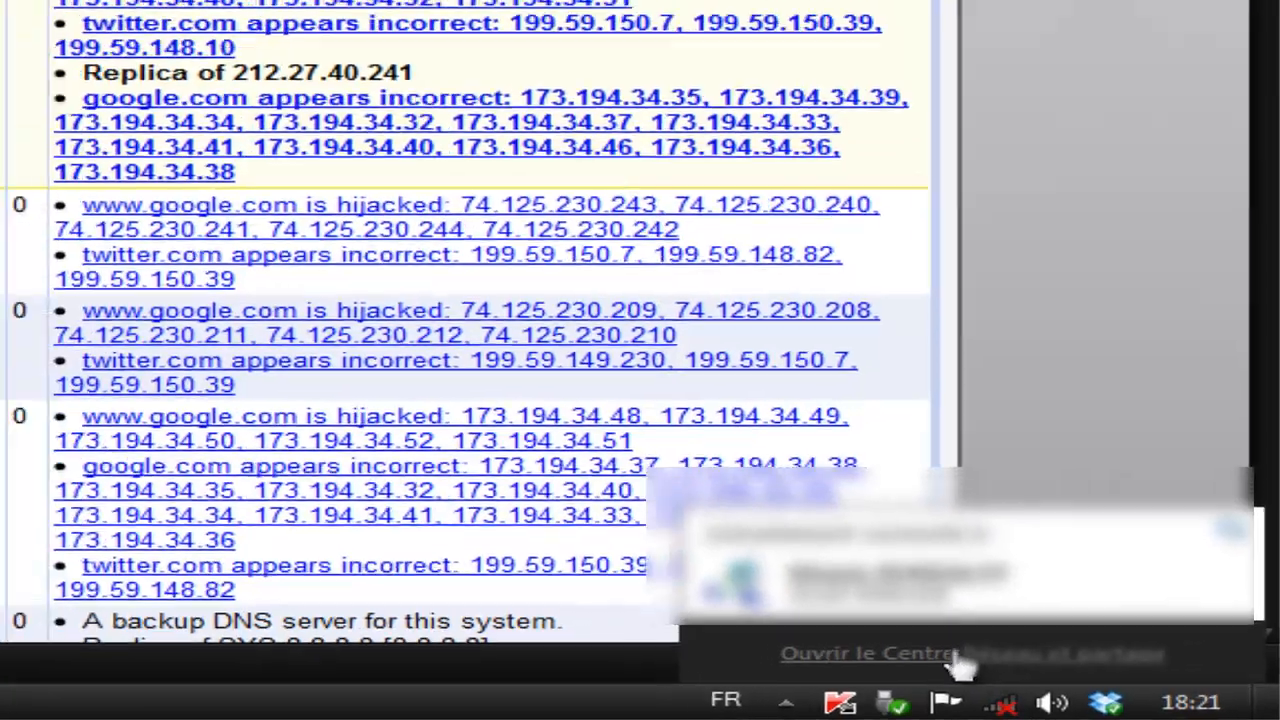
click(957, 655)
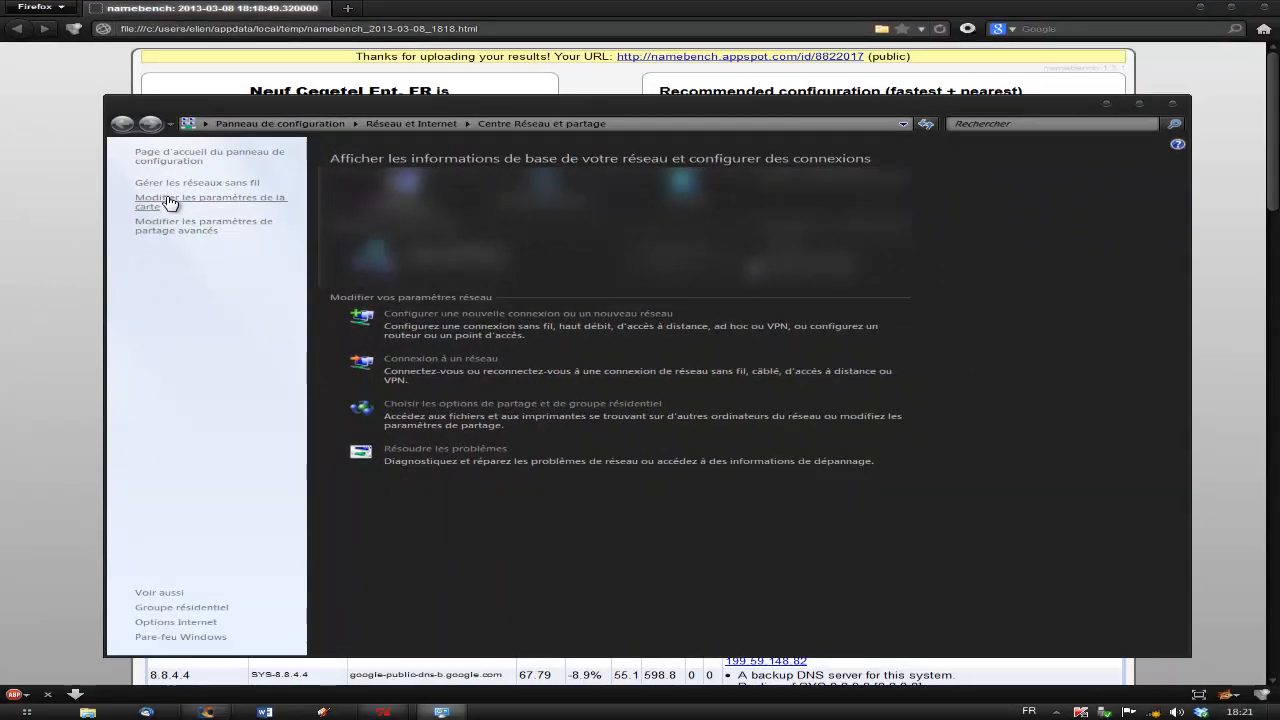
click(172, 201)
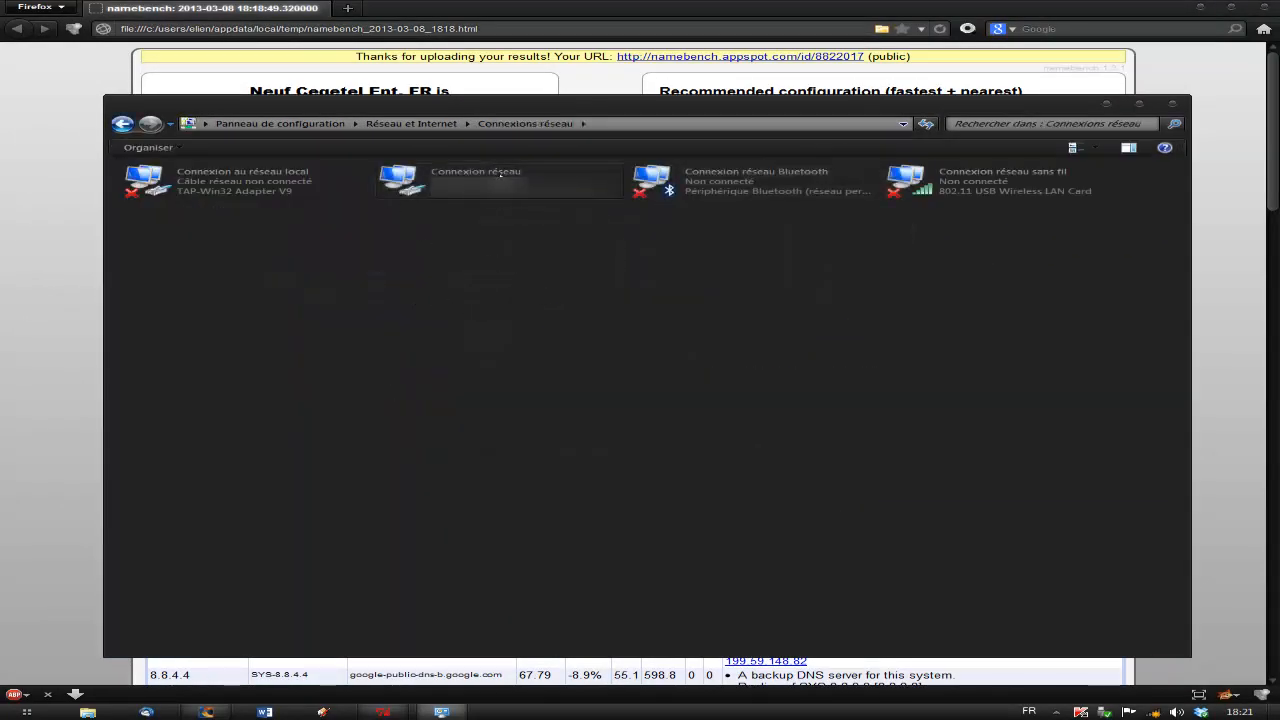
click(500, 175)
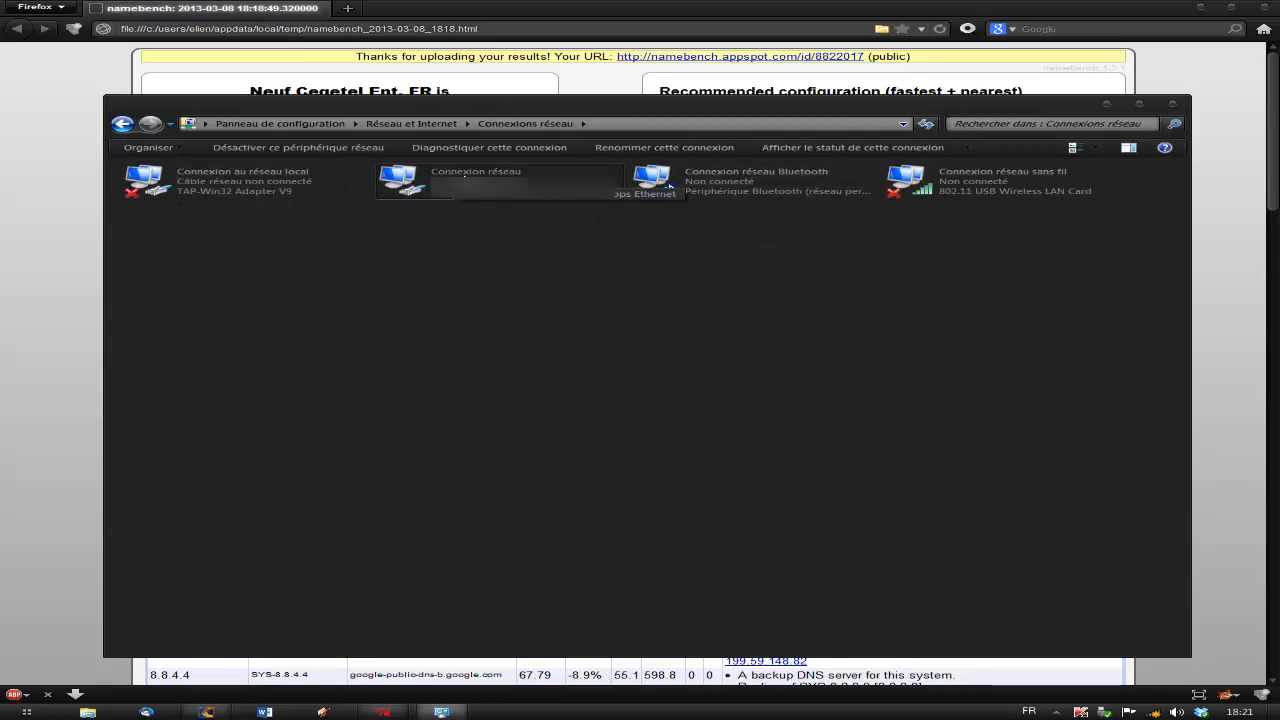
right_click(464, 174)
click(544, 310)
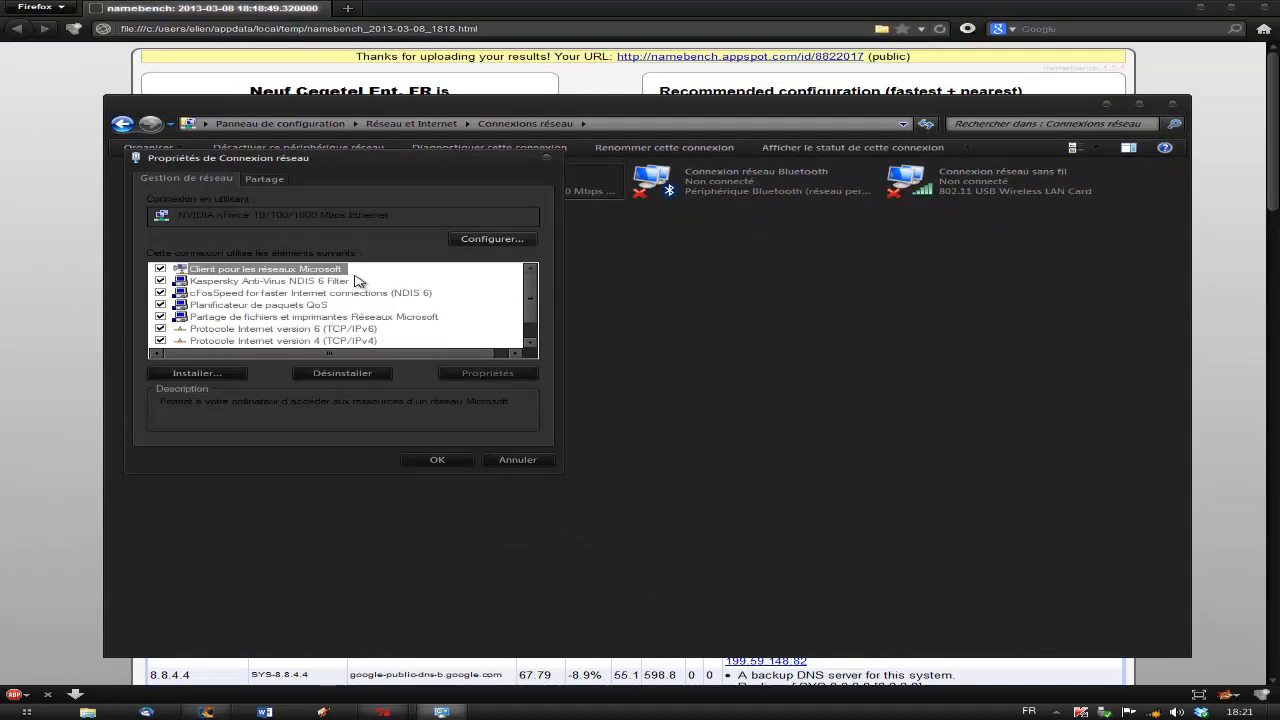
Open the properties of Protocole Internet version 4 (TCP/IPv4).
drag(320, 170, 497, 158)
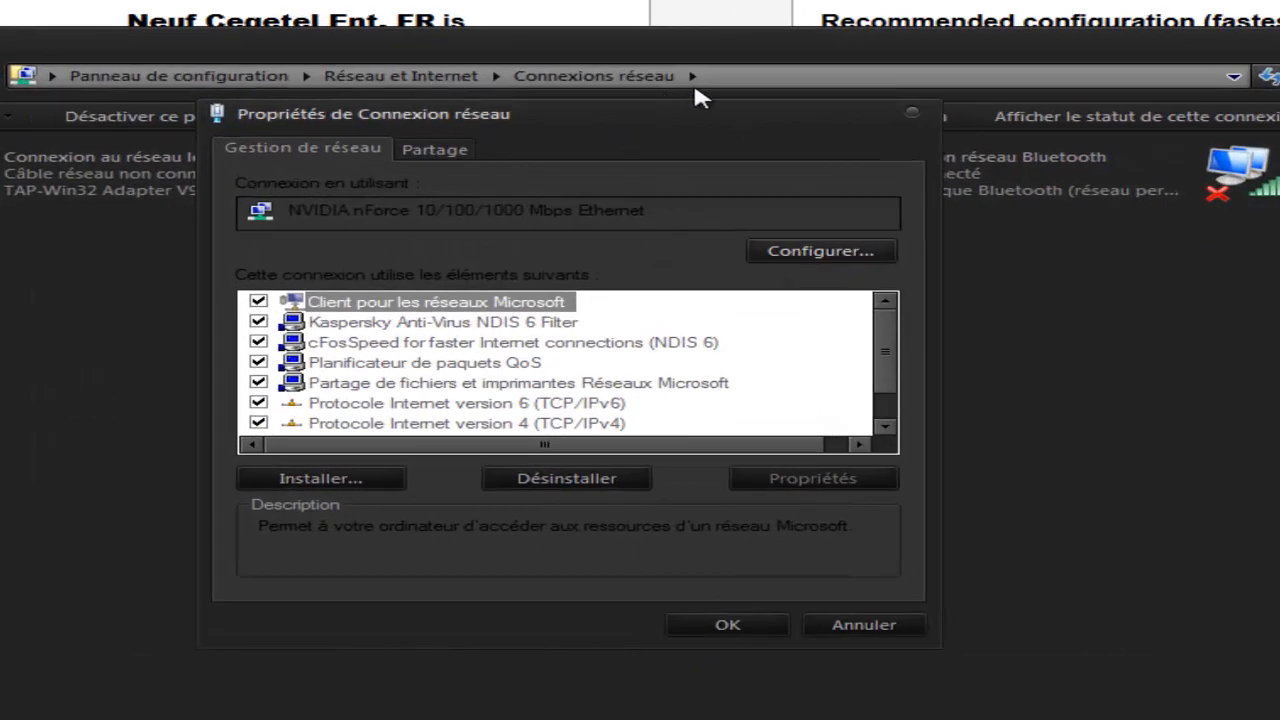
drag(688, 115, 727, 82)
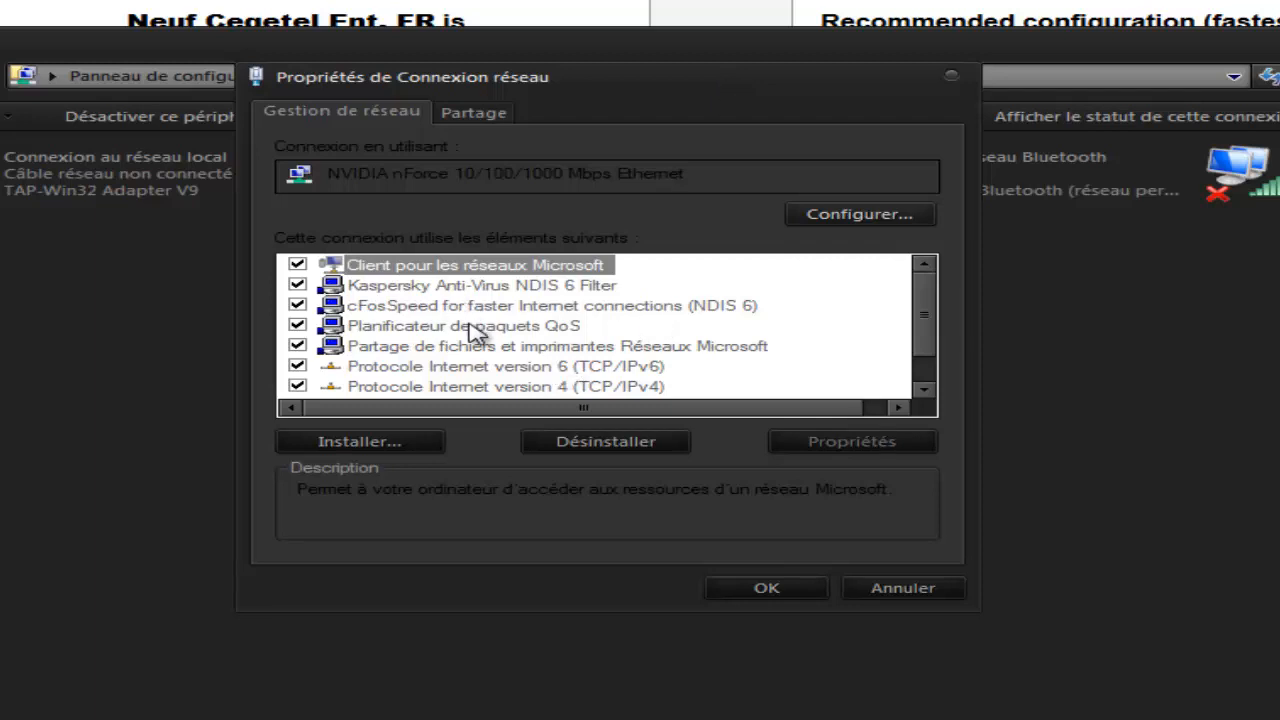
click(517, 388)
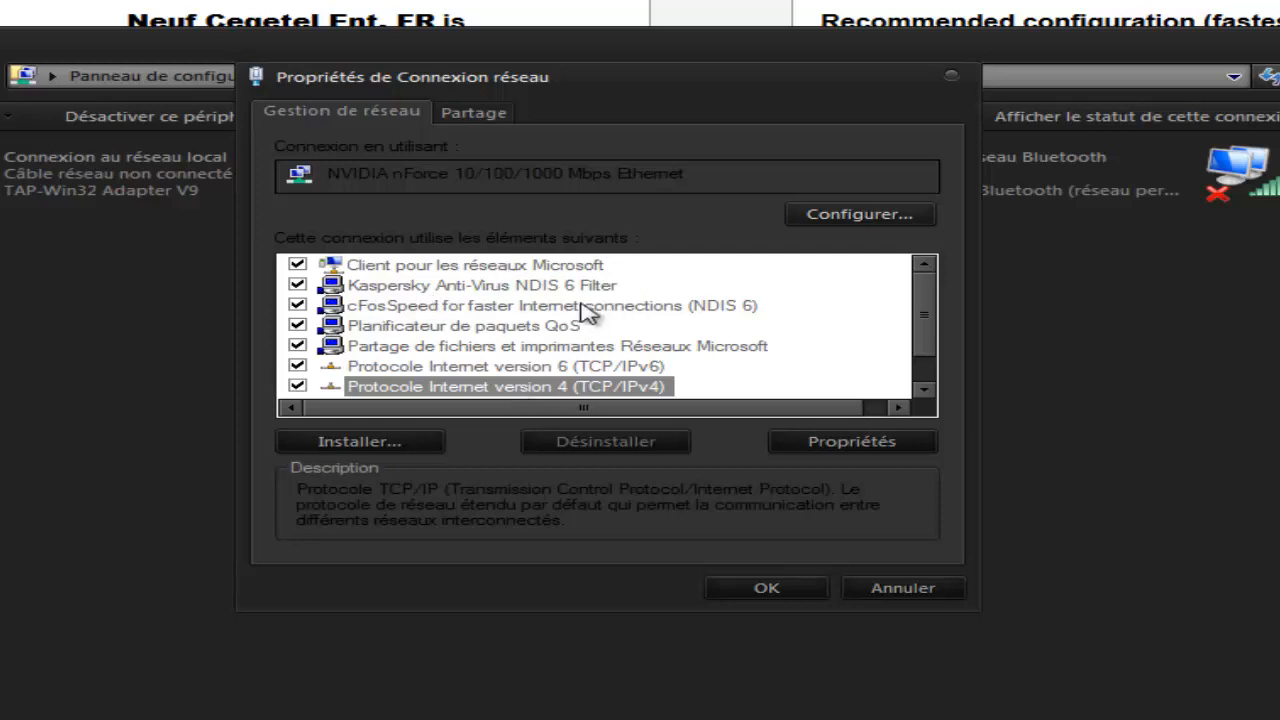
double_click(445, 387)
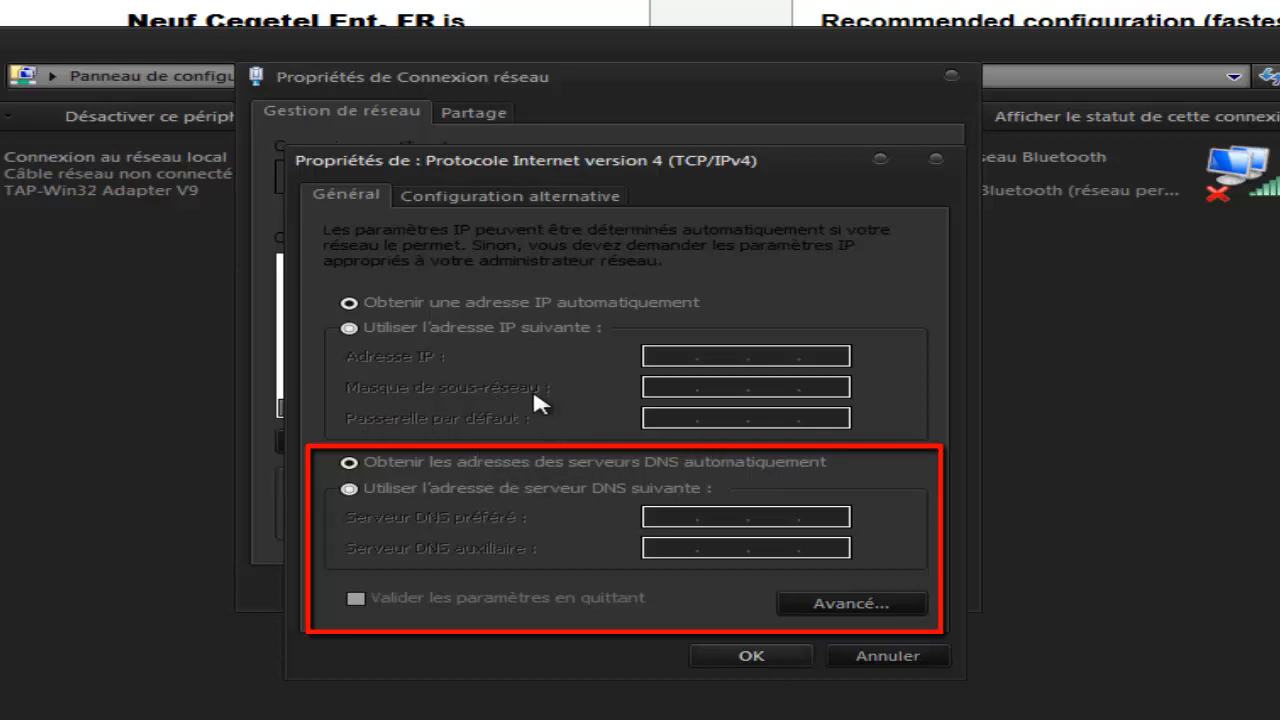
Switch to manually specified DNS server addresses and set the preferred DNS server to 212.30.96.123.
click(349, 489)
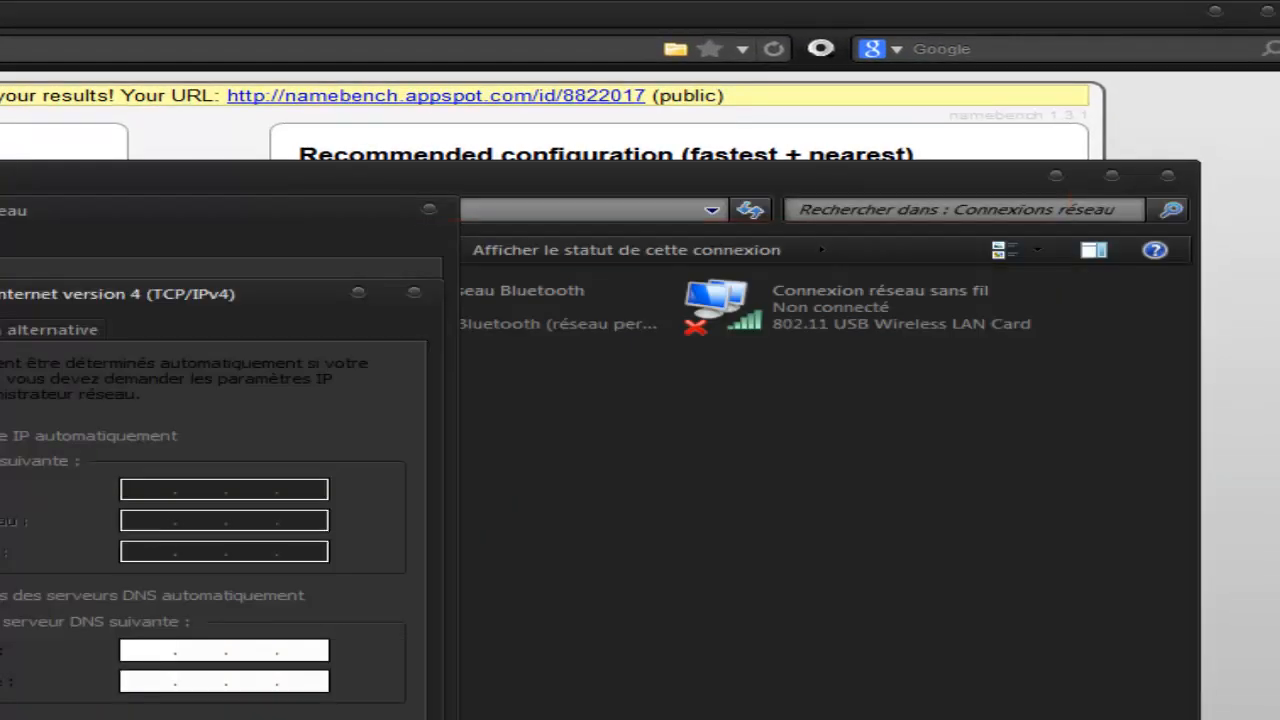
text(12.30.96.123)
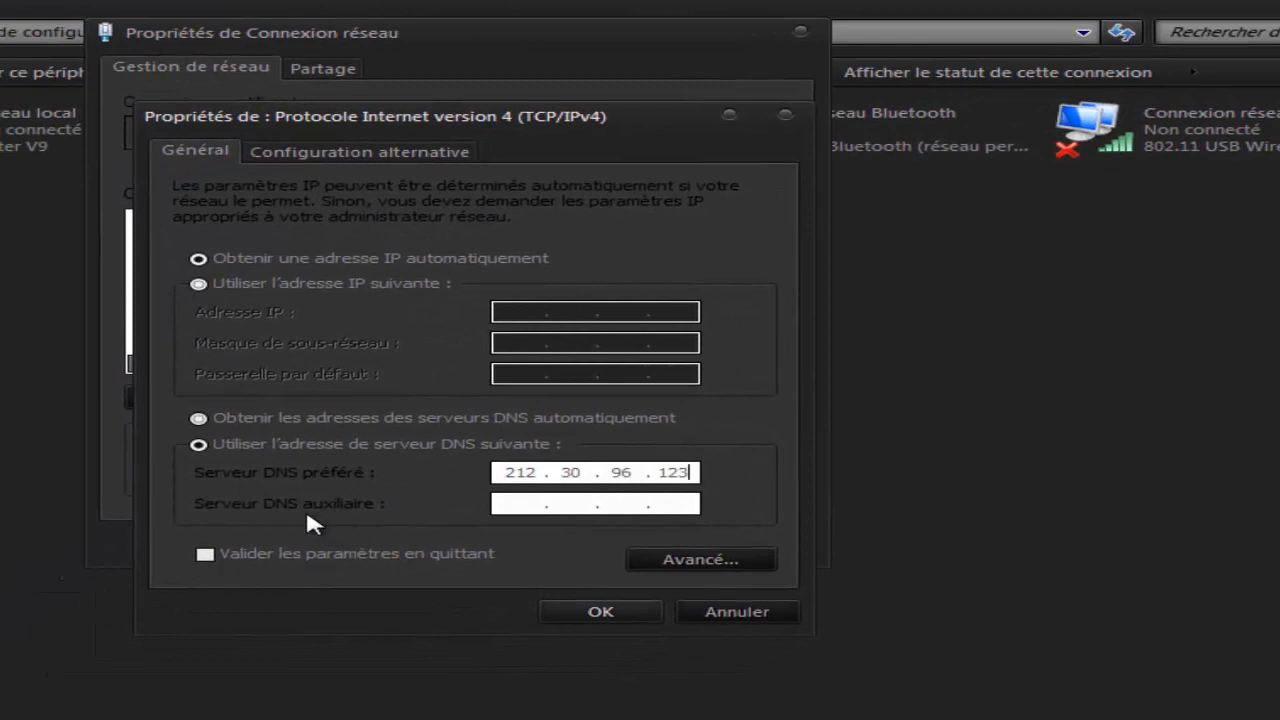
click(505, 503)
Open the advanced TCP/IP settings and show the DNS server address list.
click(206, 556)
click(729, 559)
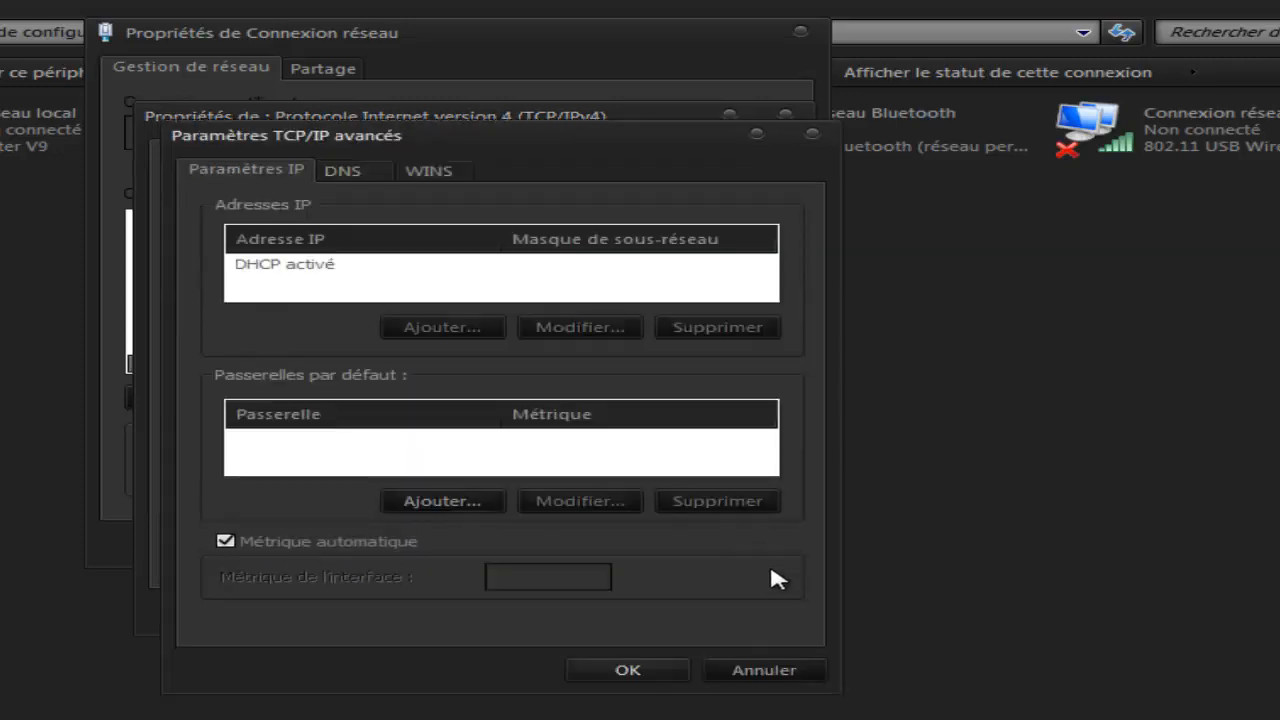
click(340, 172)
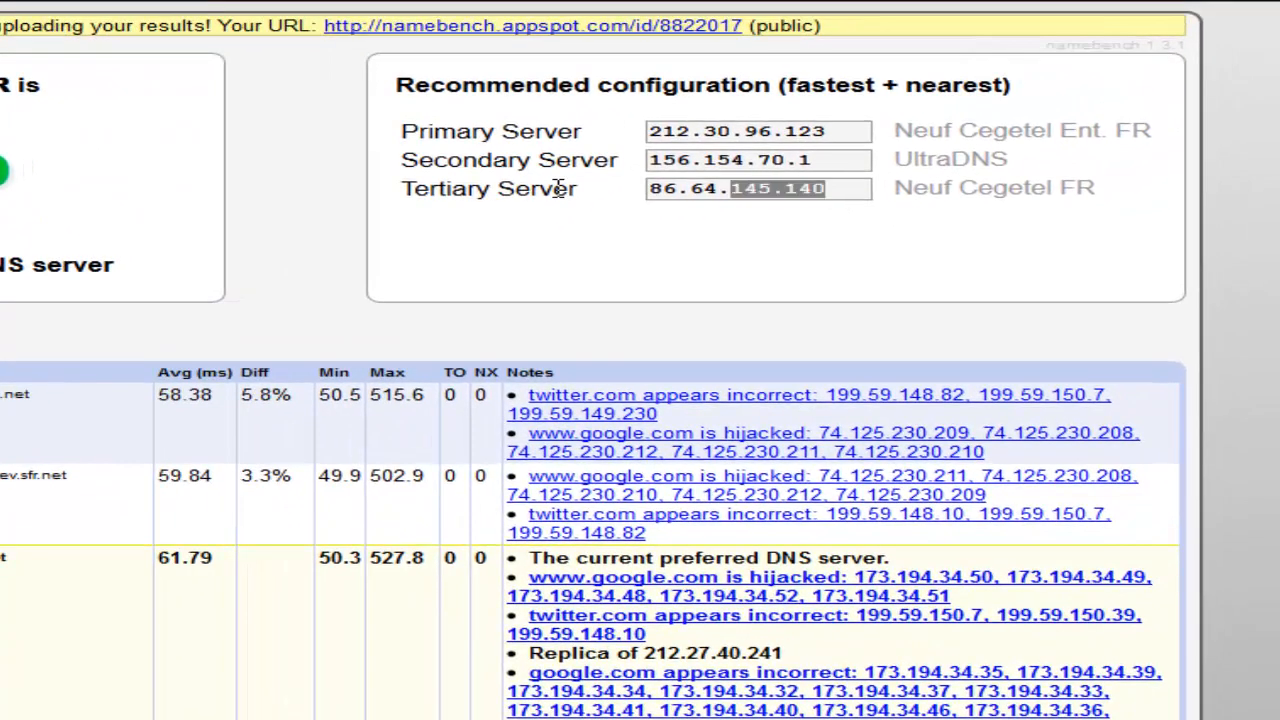
Review the recommended secondary and tertiary server addresses on the namebench results page.
drag(558, 188, 560, 189)
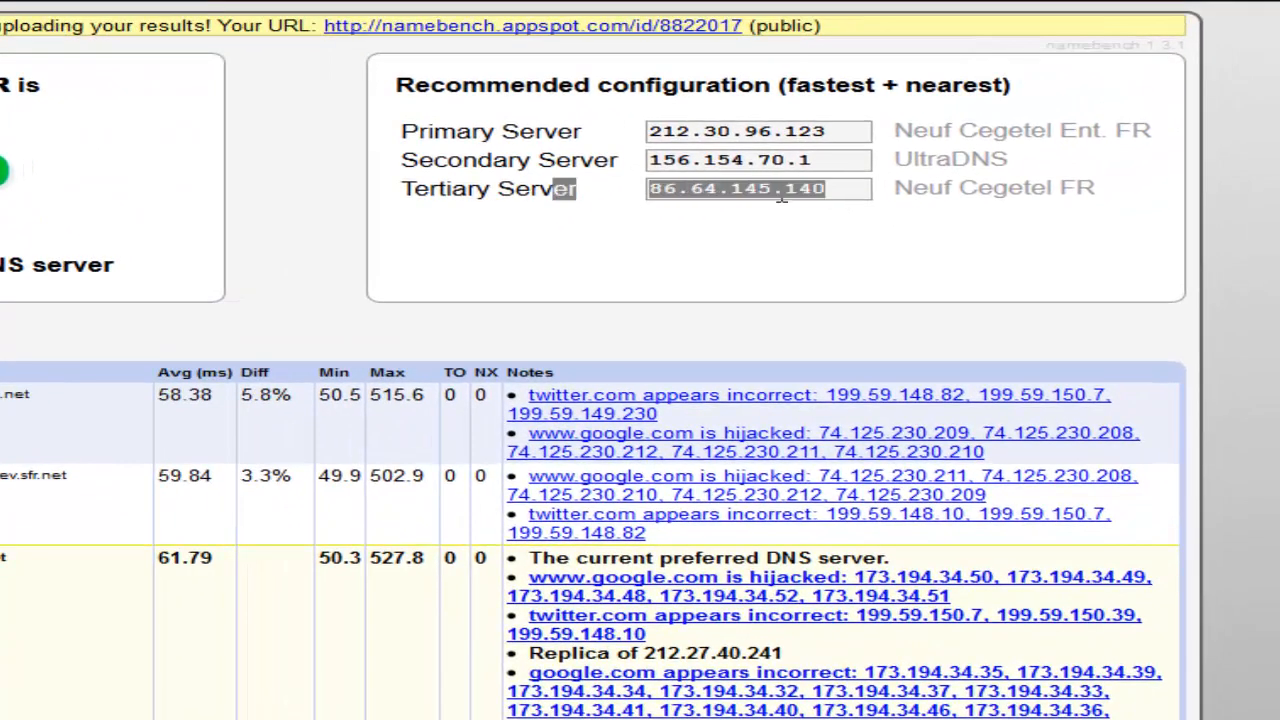
click(617, 146)
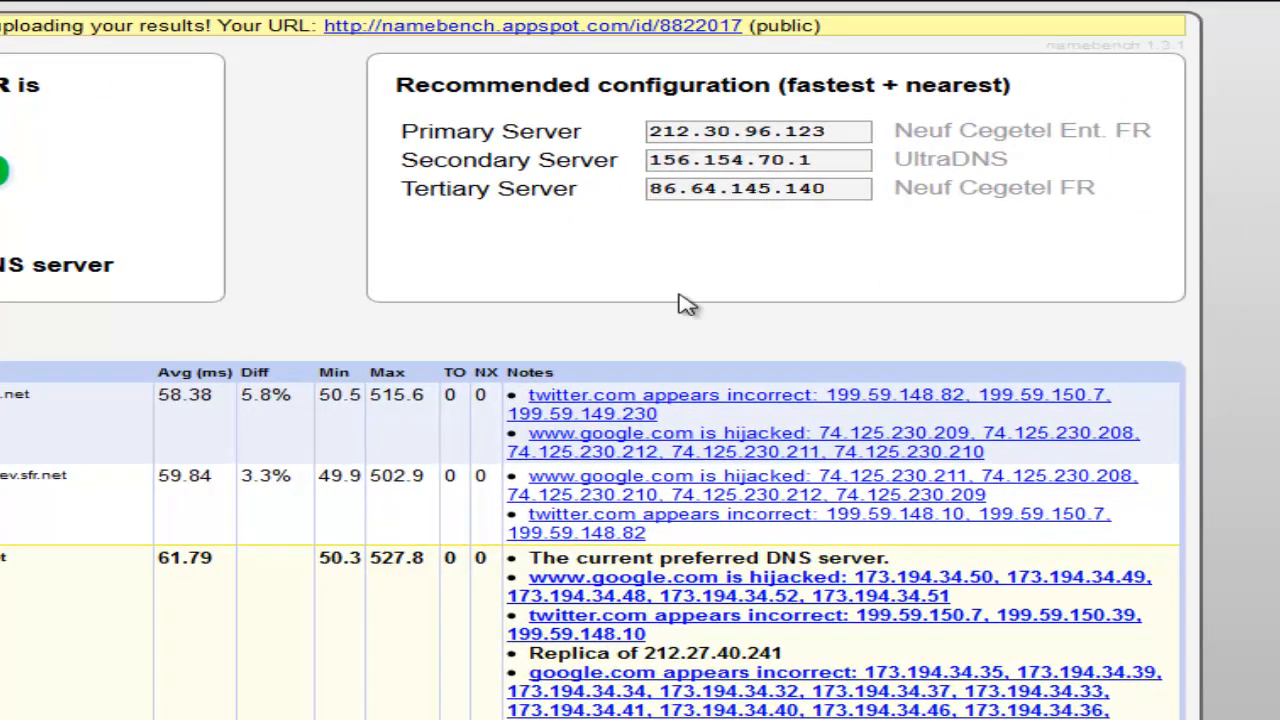
drag(713, 168, 612, 158)
drag(866, 200, 510, 190)
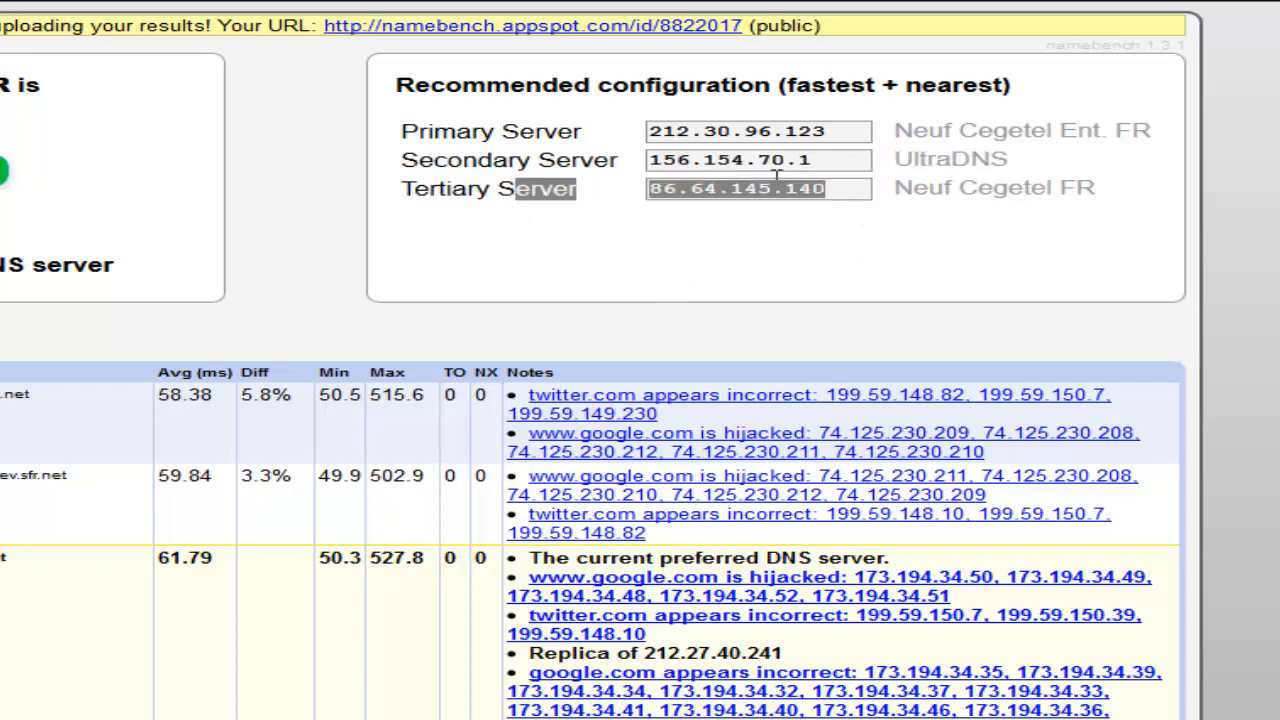
click(771, 183)
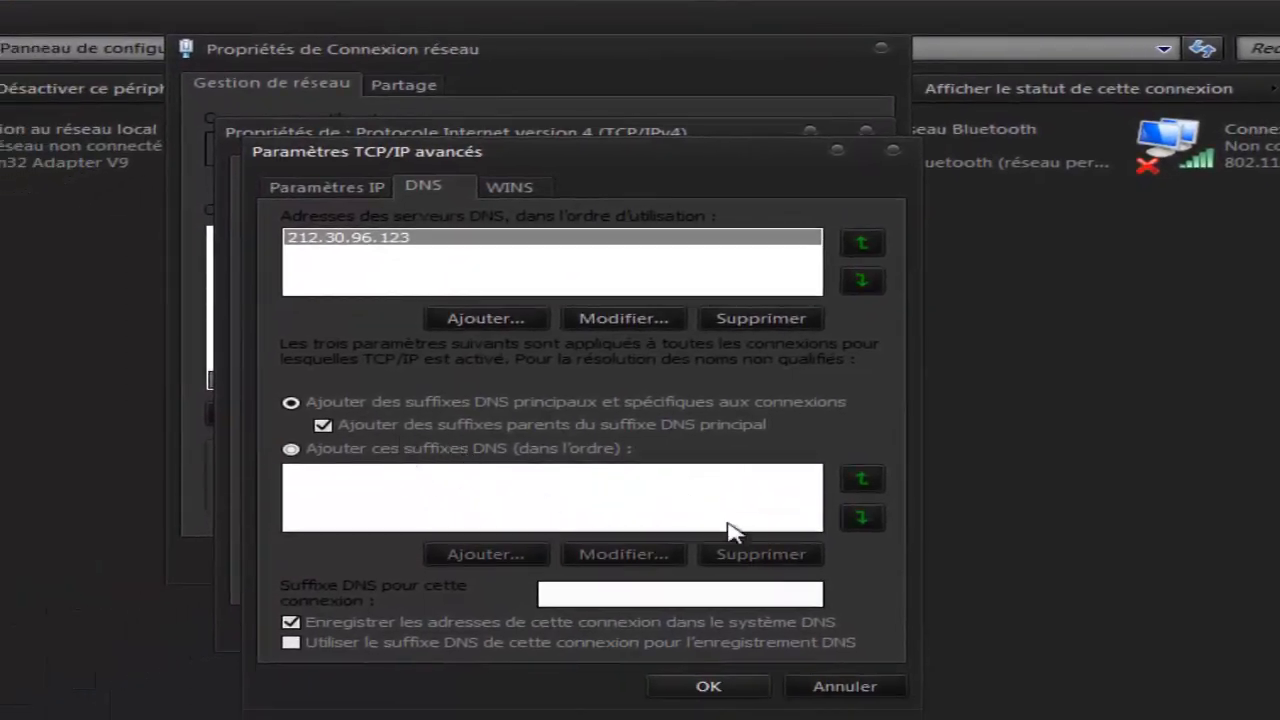
Close the advanced settings, enable validating the settings on exit, and confirm the IPv4 properties.
click(690, 688)
click(287, 571)
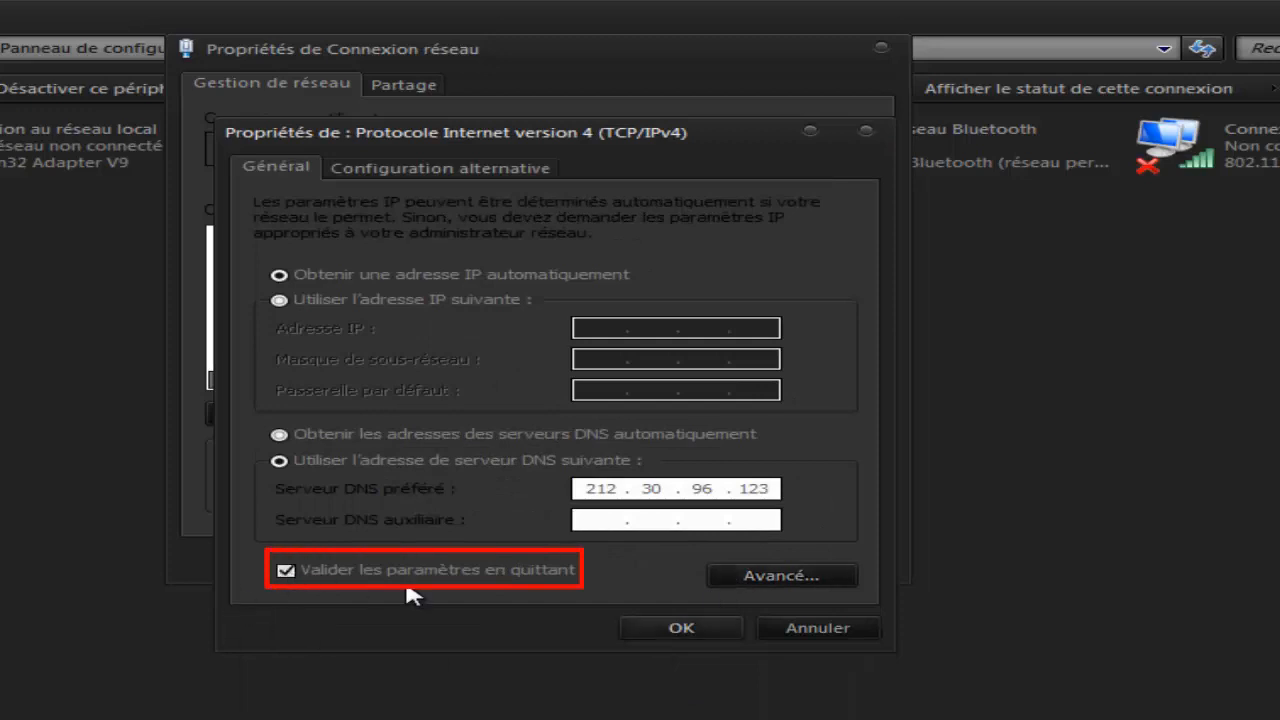
click(658, 622)
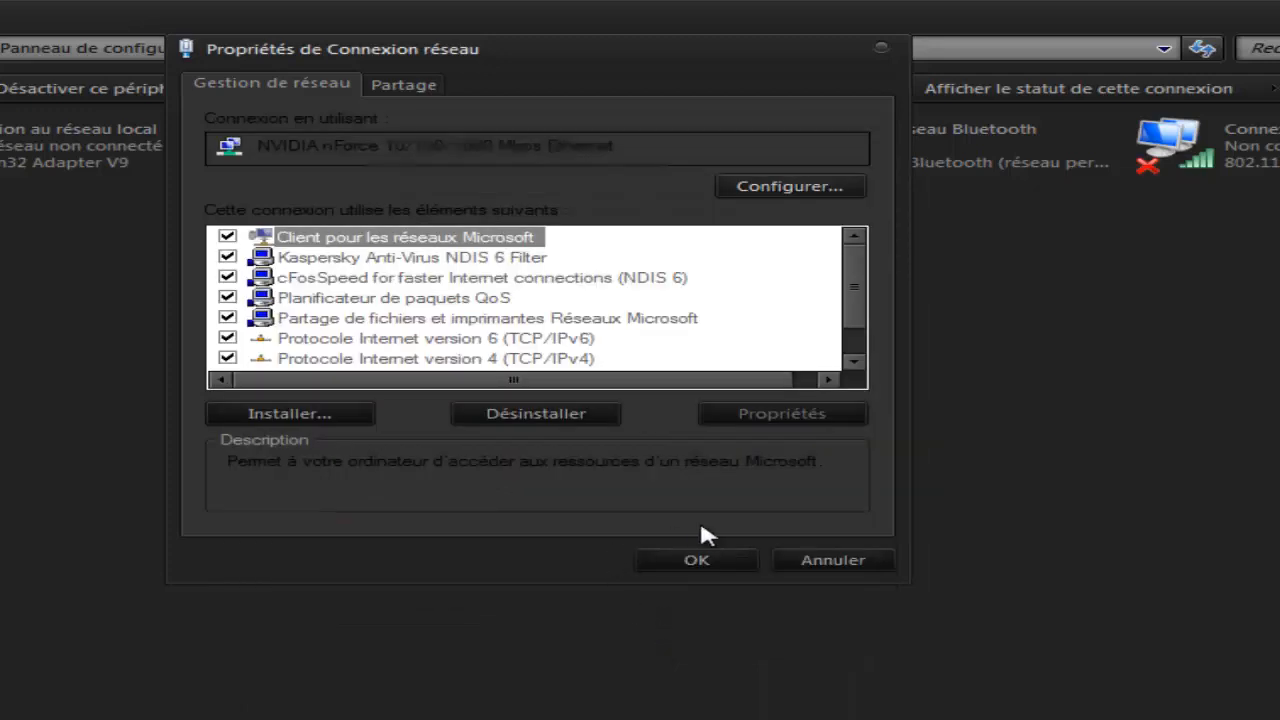
Confirm the network connection properties and close the Windows network diagnostics window.
click(698, 560)
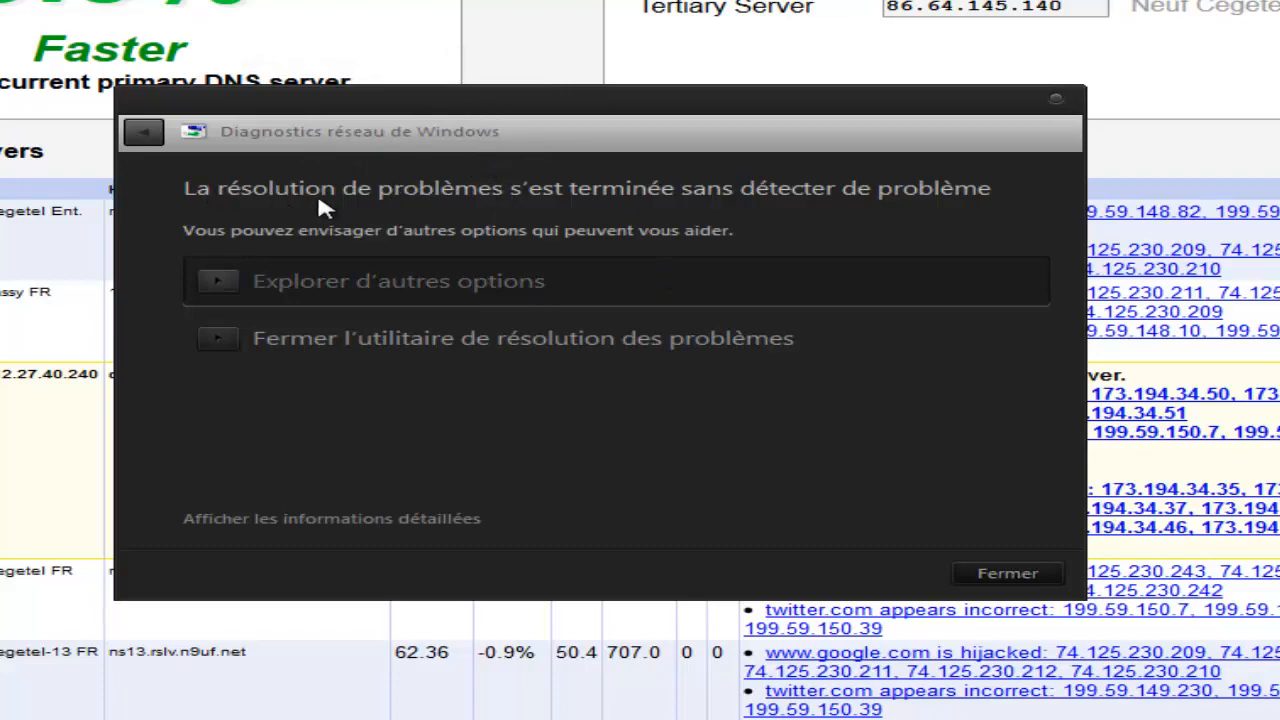
click(1008, 573)
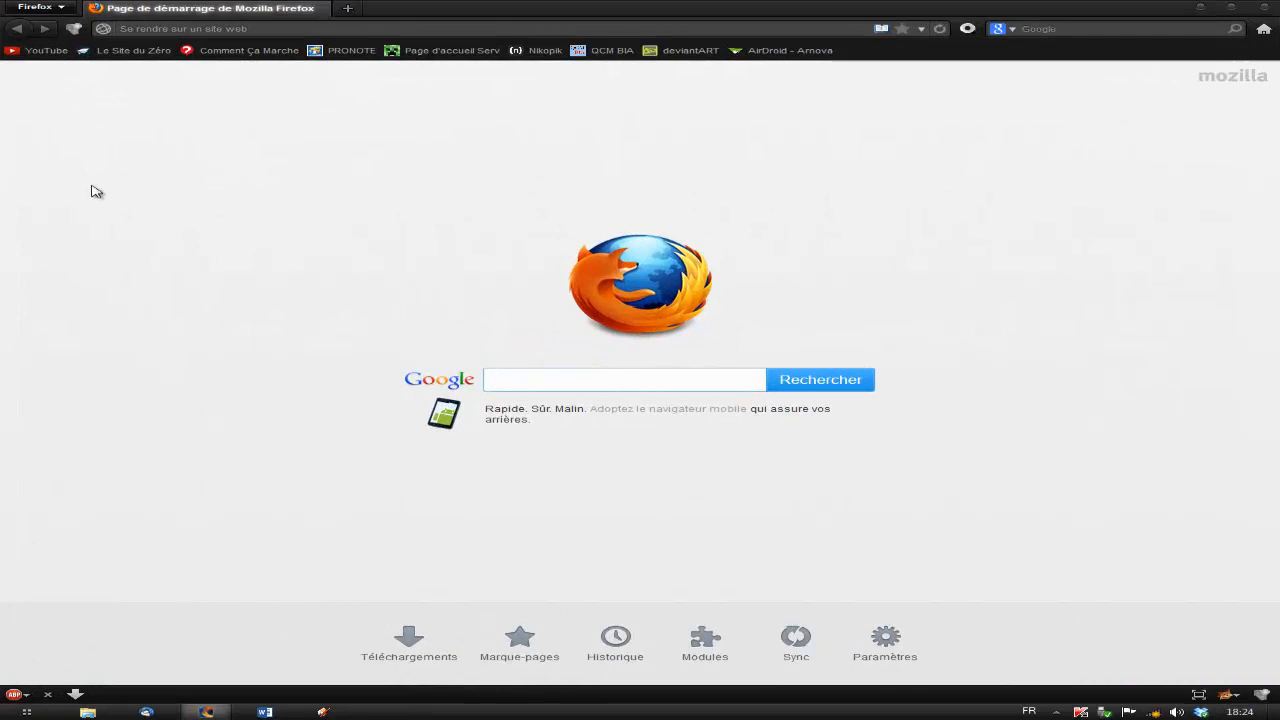
Open YouTube from the bookmarks, scroll through its home page to test browsing, and close the browser.
click(40, 52)
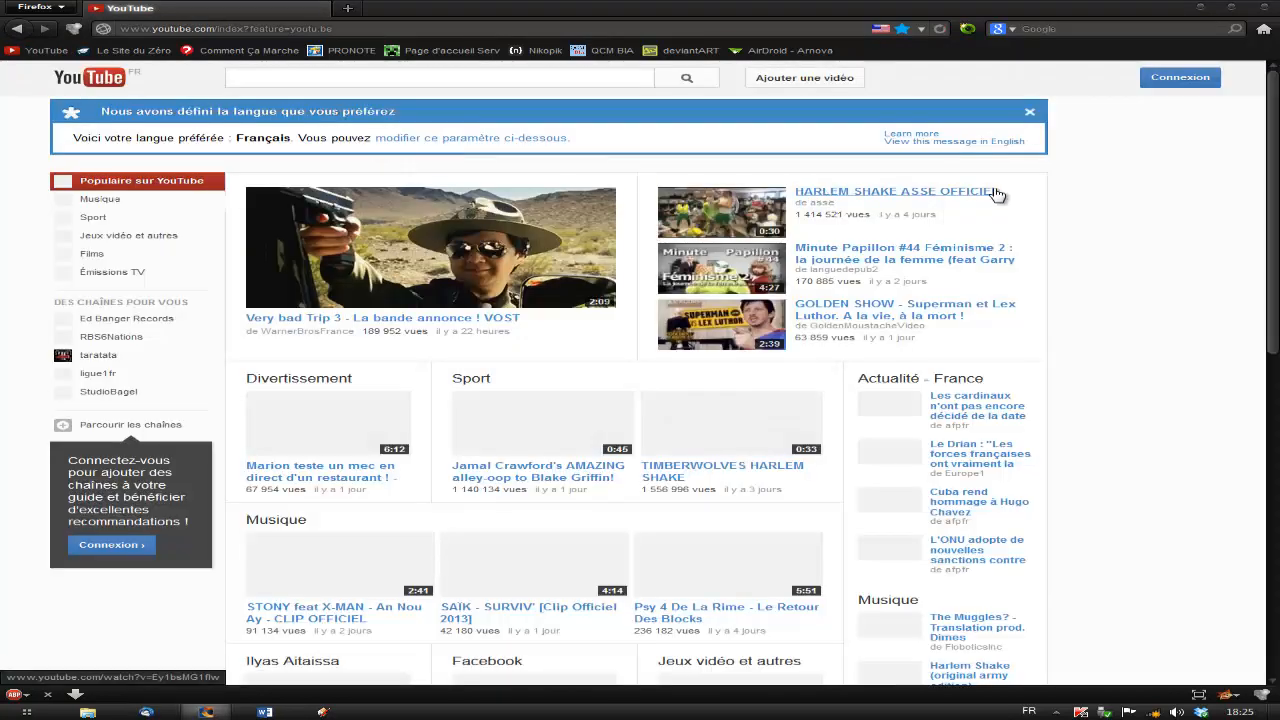
scroll(1197, 155, down, 1)
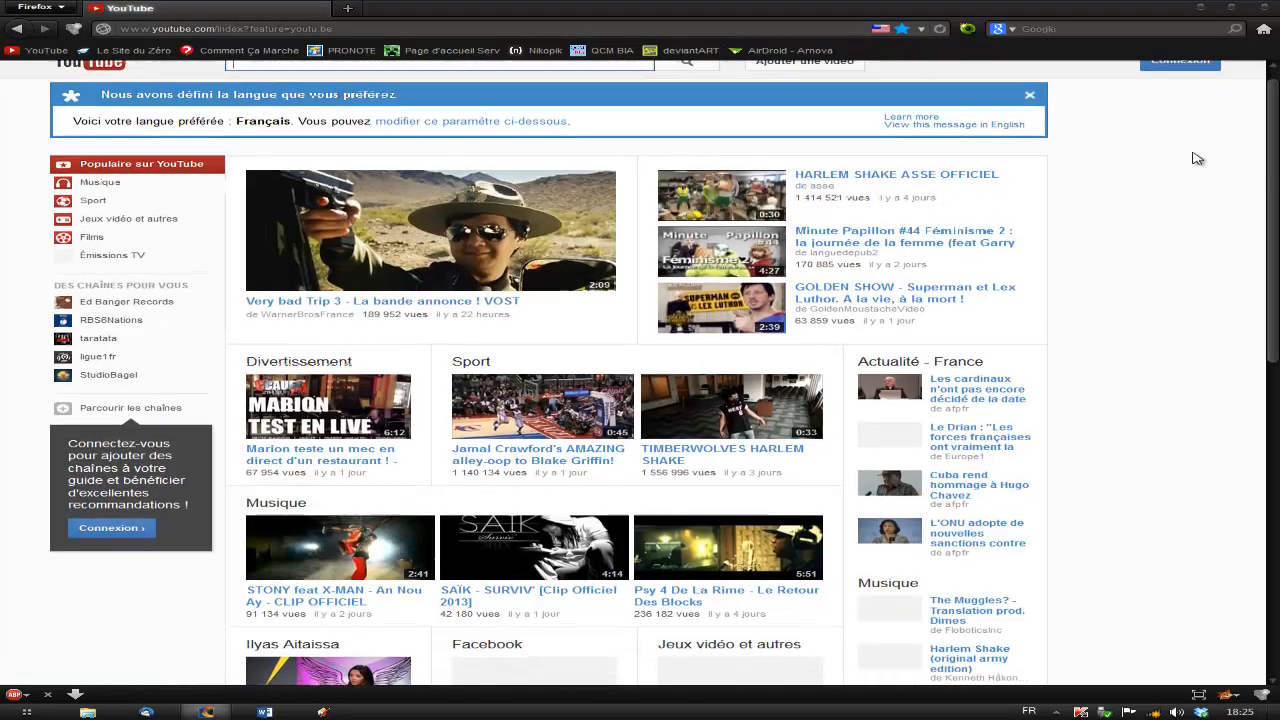
scroll(1197, 158, up, 1)
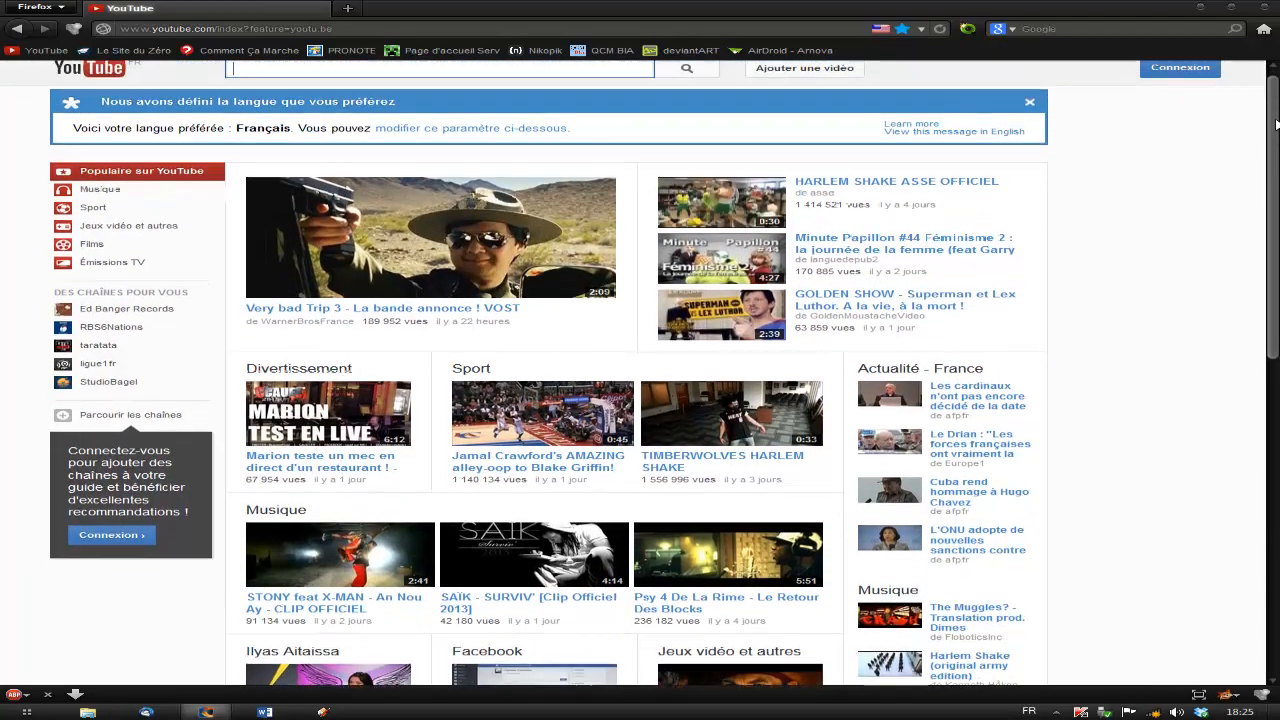
scroll(1268, 103, down, 10)
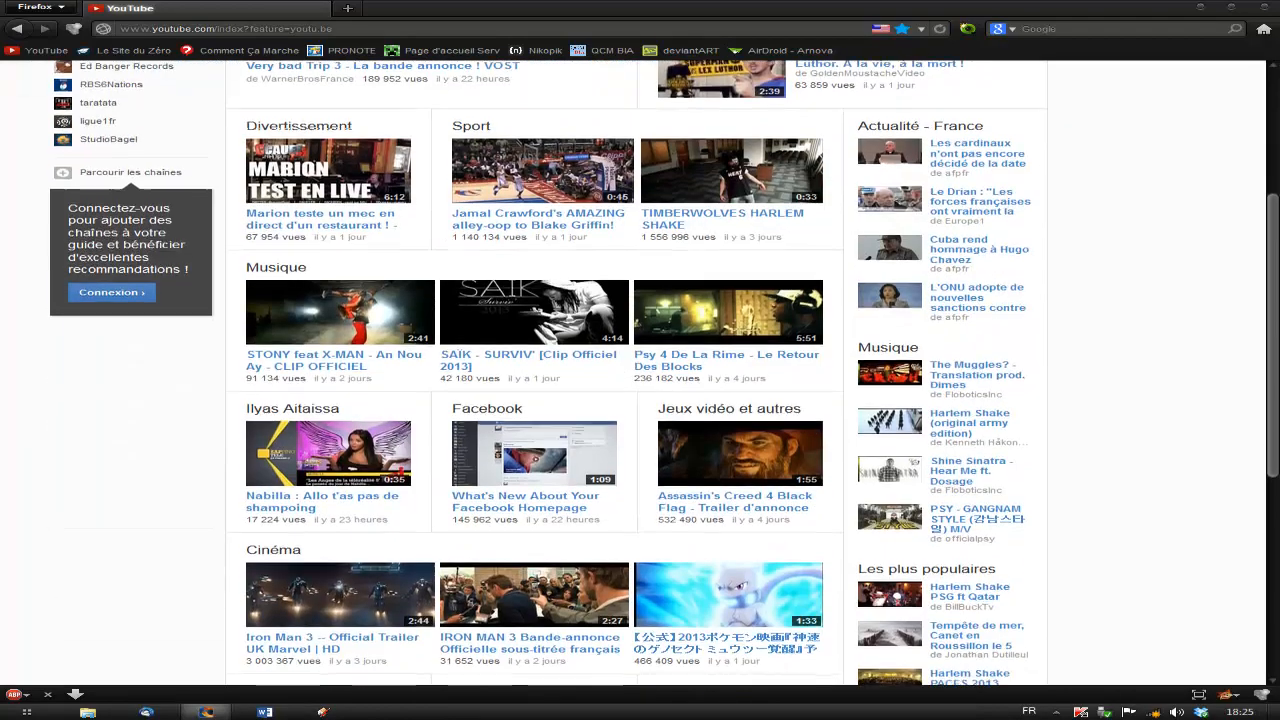
scroll(1258, 385, up, 10)
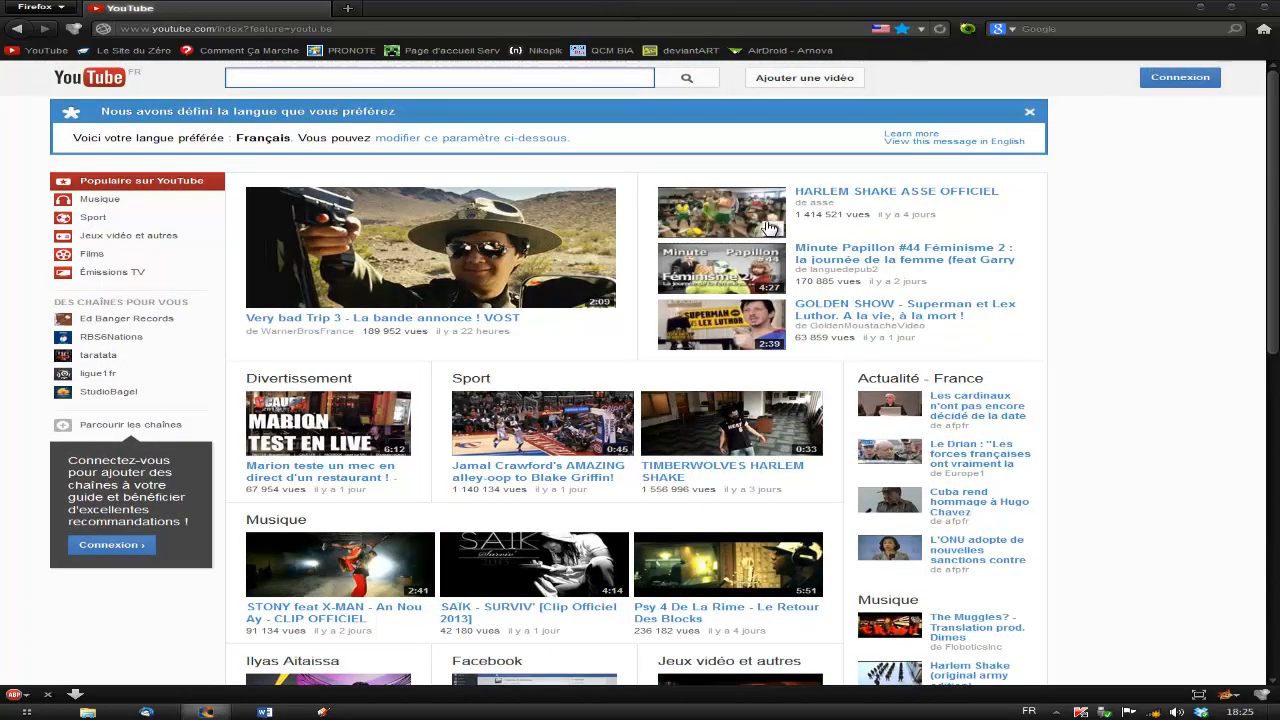
scroll(408, 280, down, 5)
scroll(390, 283, down, 3)
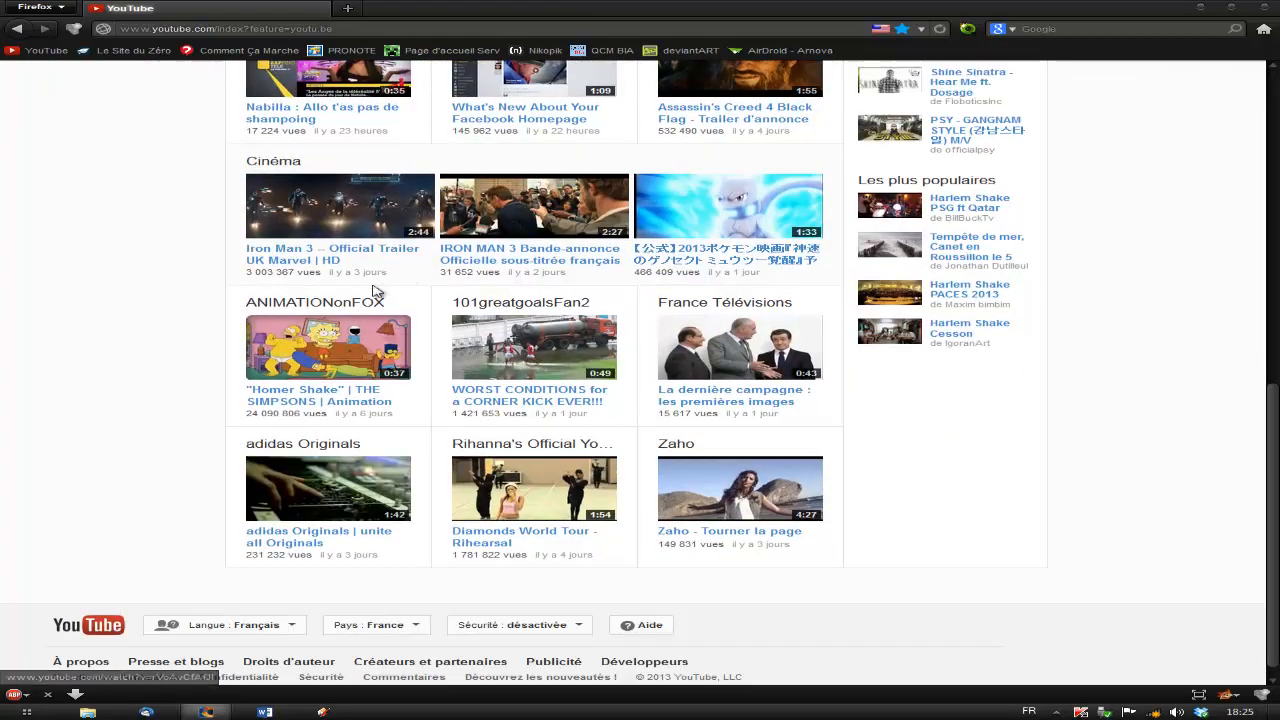
scroll(54, 340, up, 8)
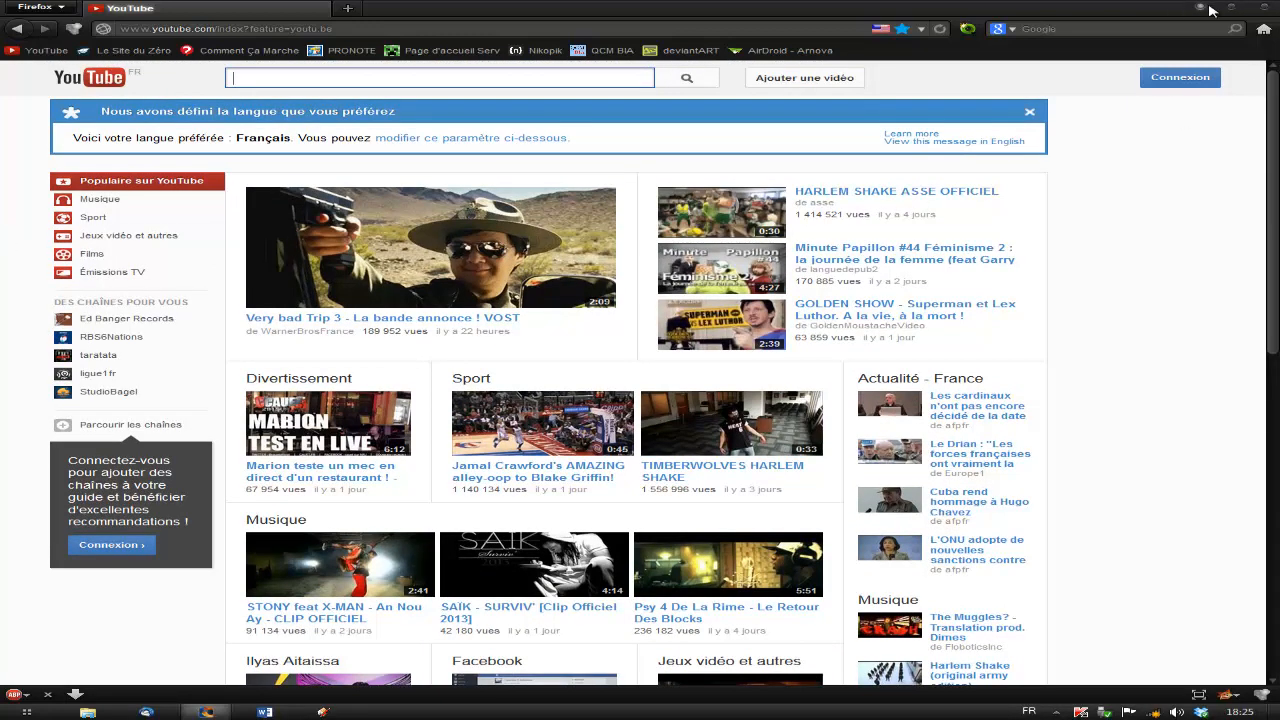
click(1268, 9)
click(870, 286)
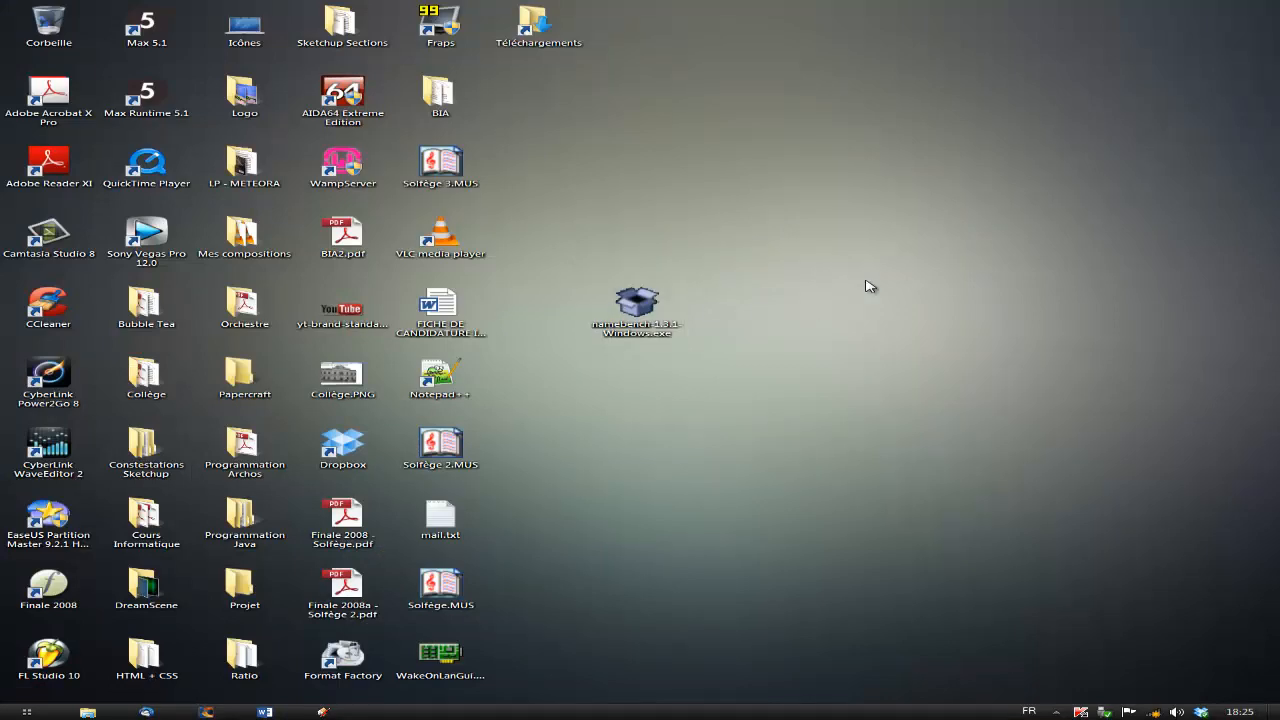